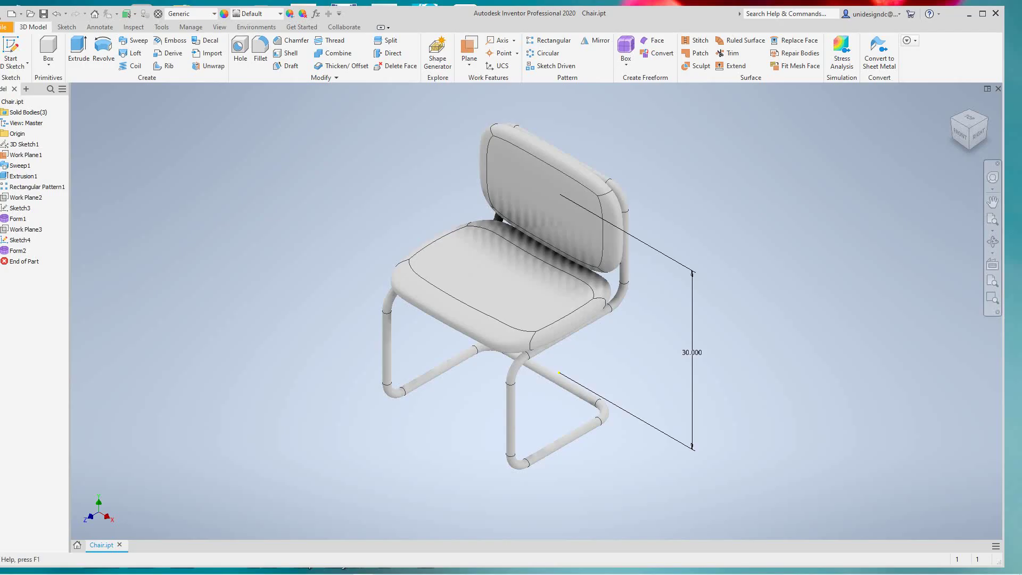
pyautogui.scroll(6, 636, 302)
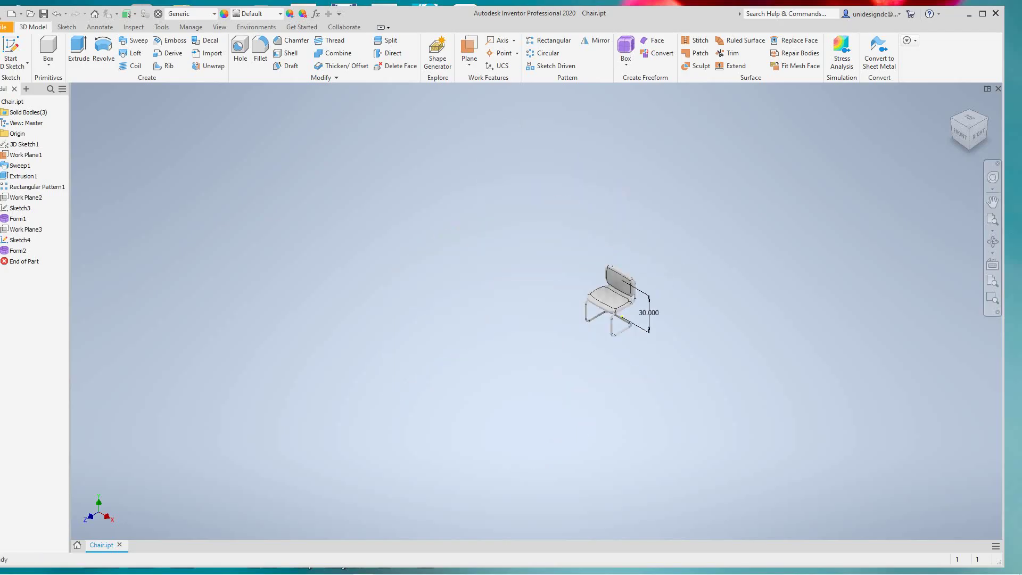
pyautogui.scroll(-7, 636, 303)
pyautogui.scroll(2, 637, 303)
pyautogui.scroll(2, 636, 300)
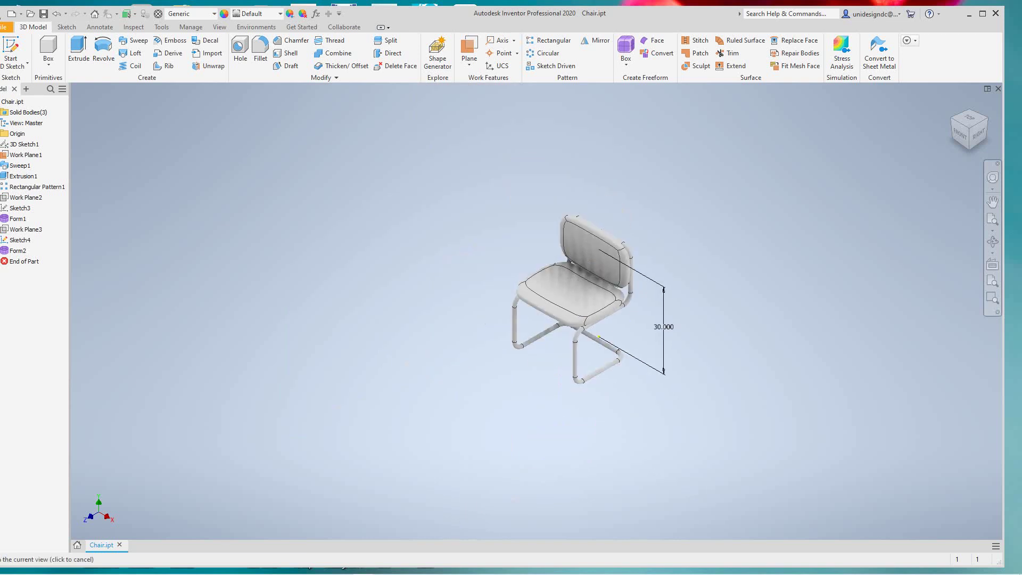
pyautogui.moveTo(636, 300); pyautogui.dragTo(613, 319, button='middle')
pyautogui.scroll(2, 612, 319)
pyautogui.scroll(-5, 612, 318)
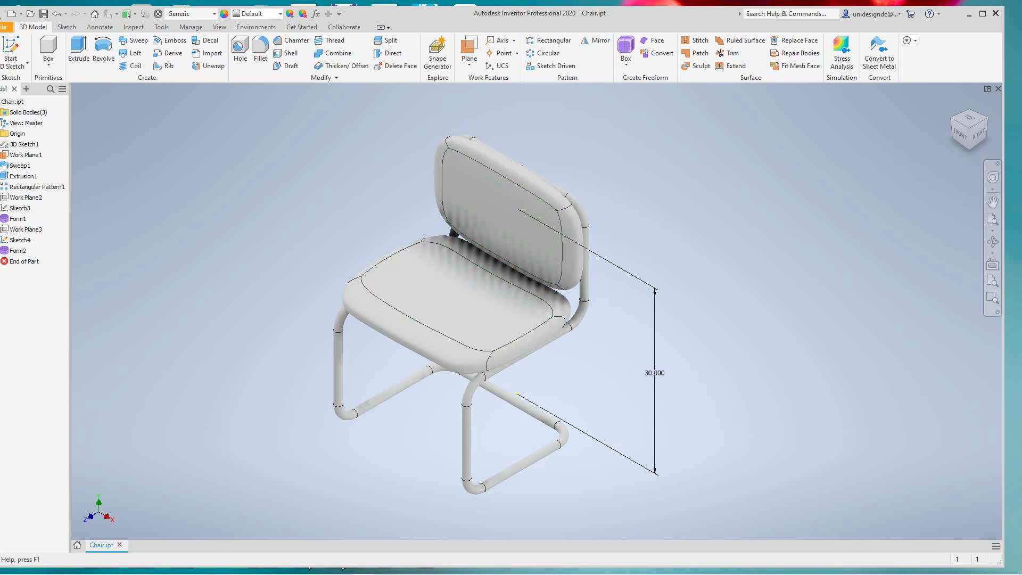
# Enter the BIM Content environment and start exporting the chair as building components.
pyautogui.click(256, 26)
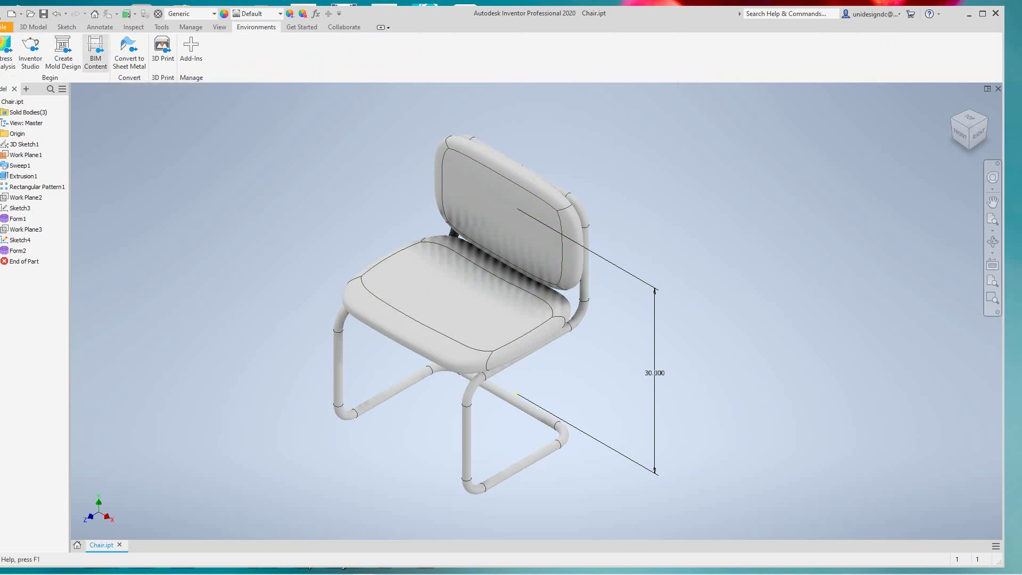
pyautogui.click(95, 52)
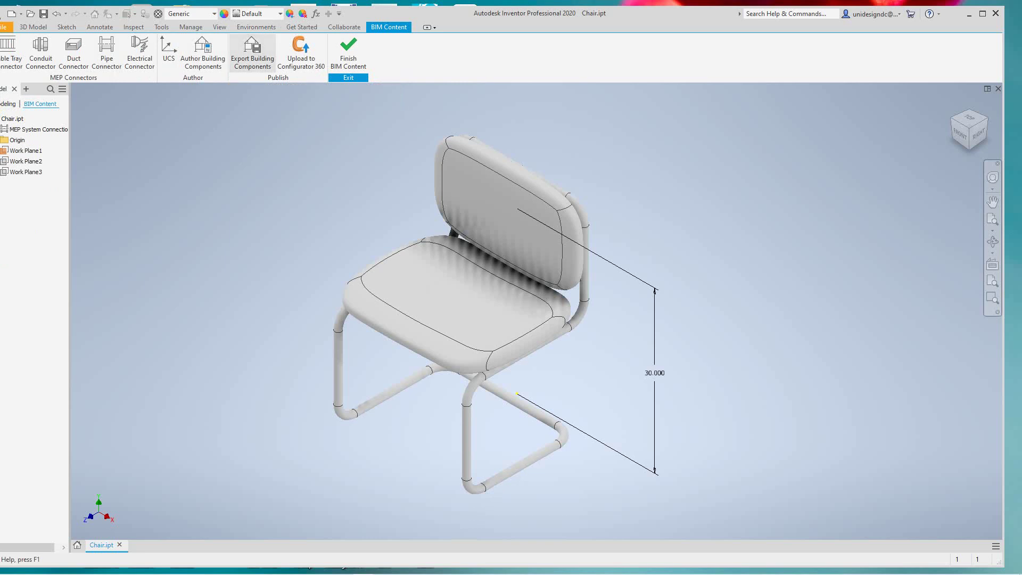
pyautogui.click(252, 52)
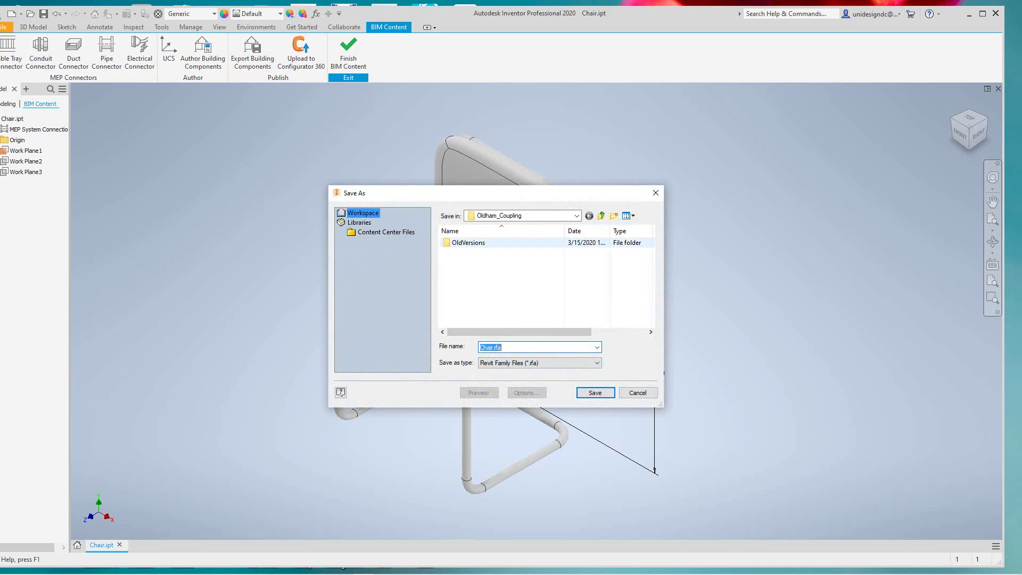
# Set the save location of the Revit family export to the Desktop.
pyautogui.click(576, 216)
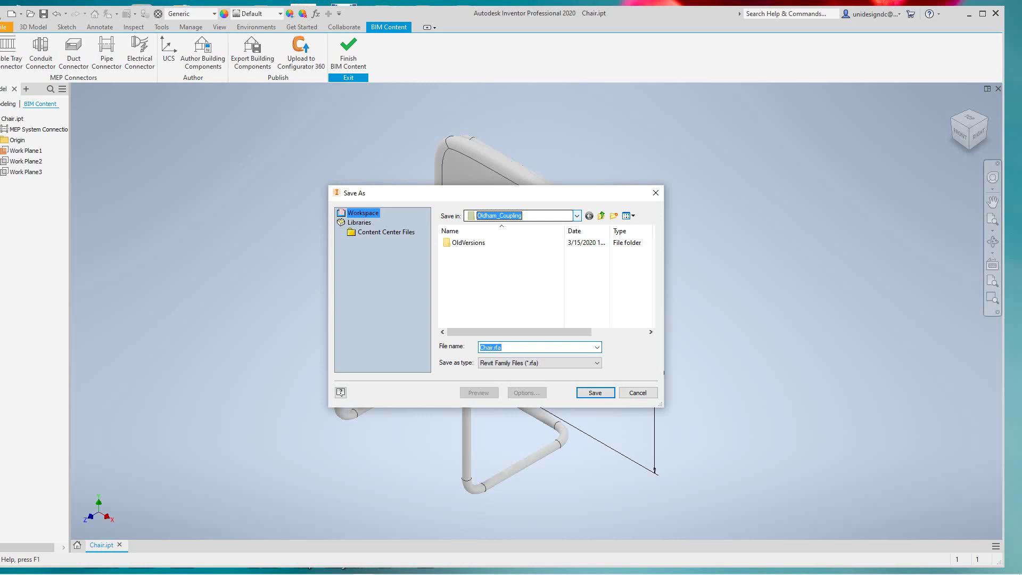
pyautogui.click(576, 215)
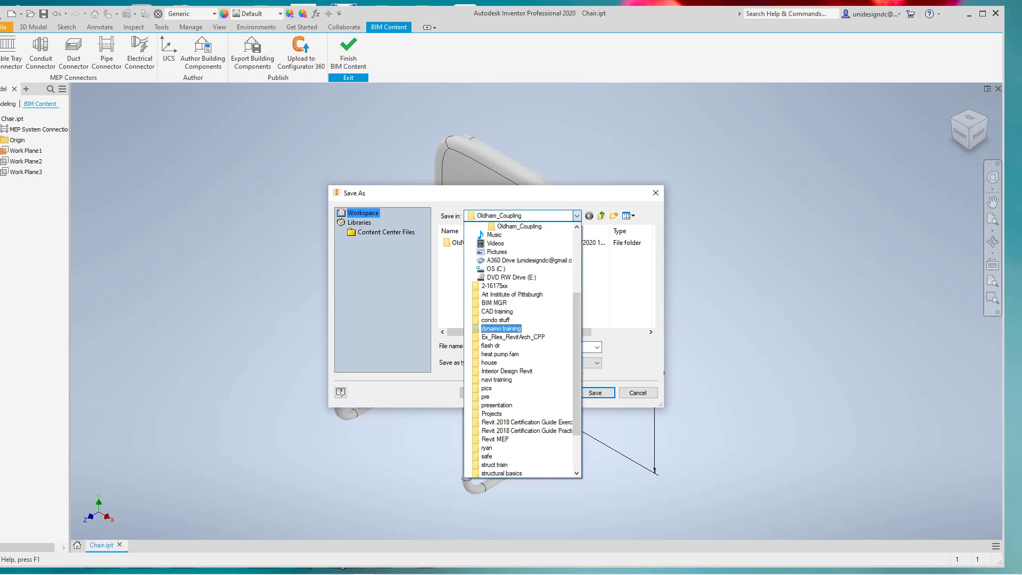
pyautogui.scroll(3, 521, 349)
pyautogui.scroll(2, 521, 348)
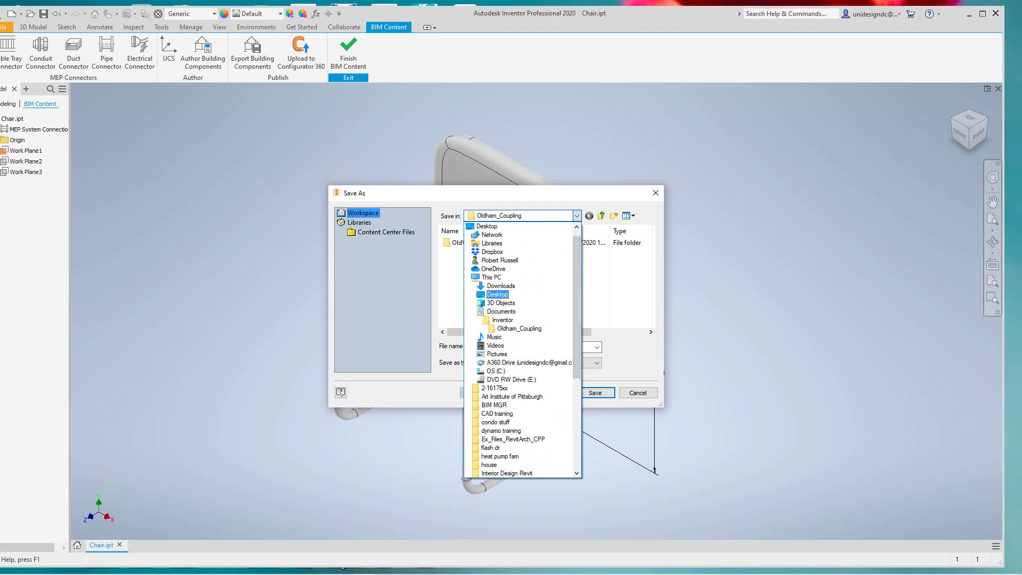
pyautogui.click(498, 295)
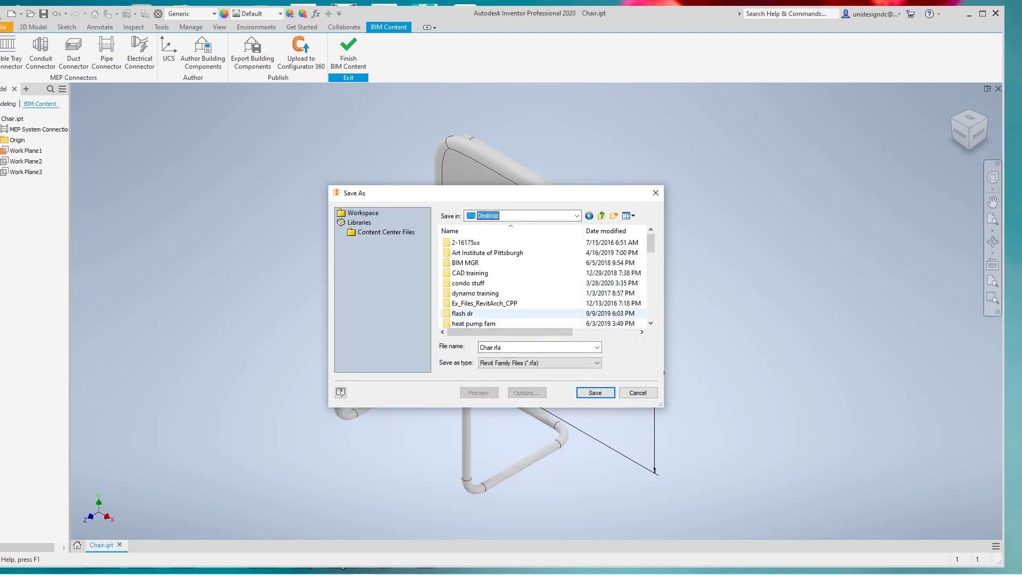
pyautogui.scroll(-5, 511, 282)
pyautogui.scroll(4, 511, 283)
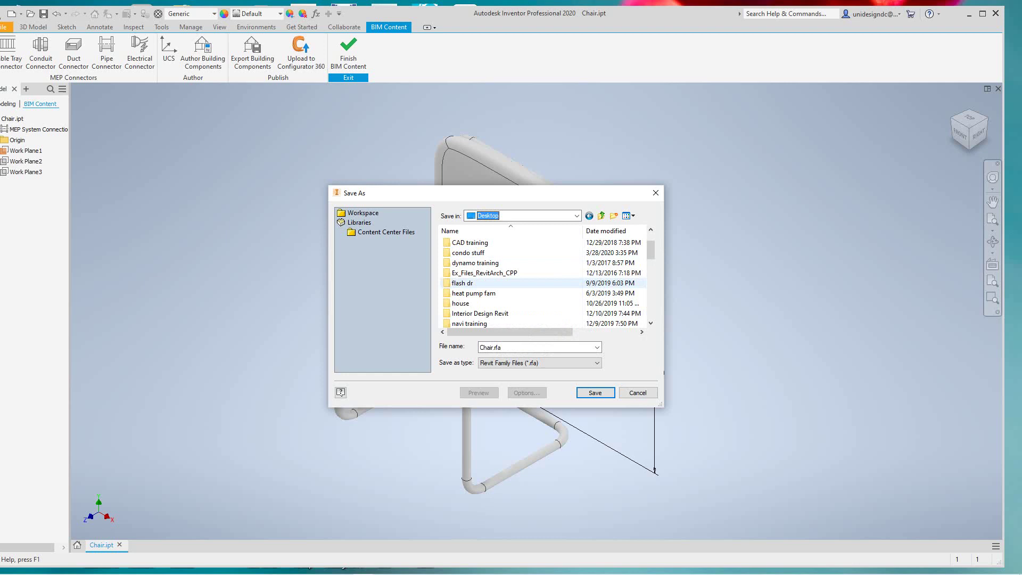
pyautogui.scroll(1, 511, 282)
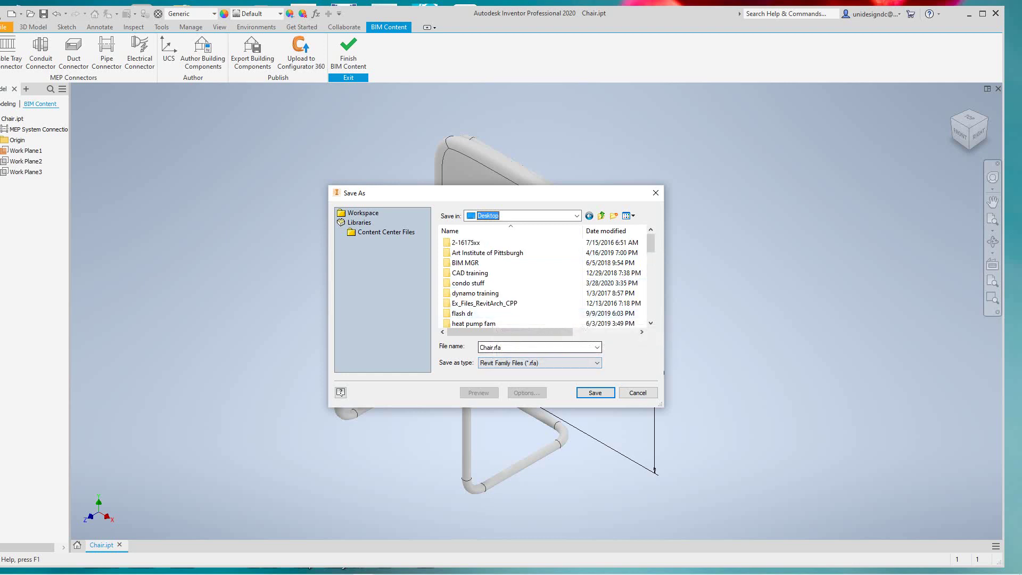
# Name the Revit family file 2Chair.rfa and save it, accepting the location outside the active project.
pyautogui.click(537, 347)
pyautogui.click(481, 347)
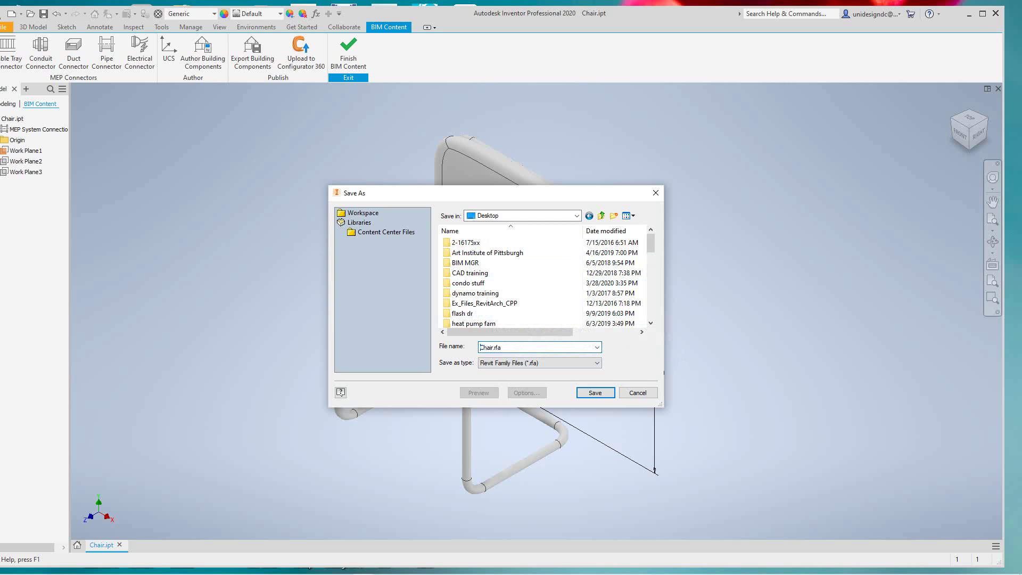
pyautogui.write('2')
pyautogui.press('Tab')
pyautogui.click(539, 362)
pyautogui.press('Return')
pyautogui.press('Return')
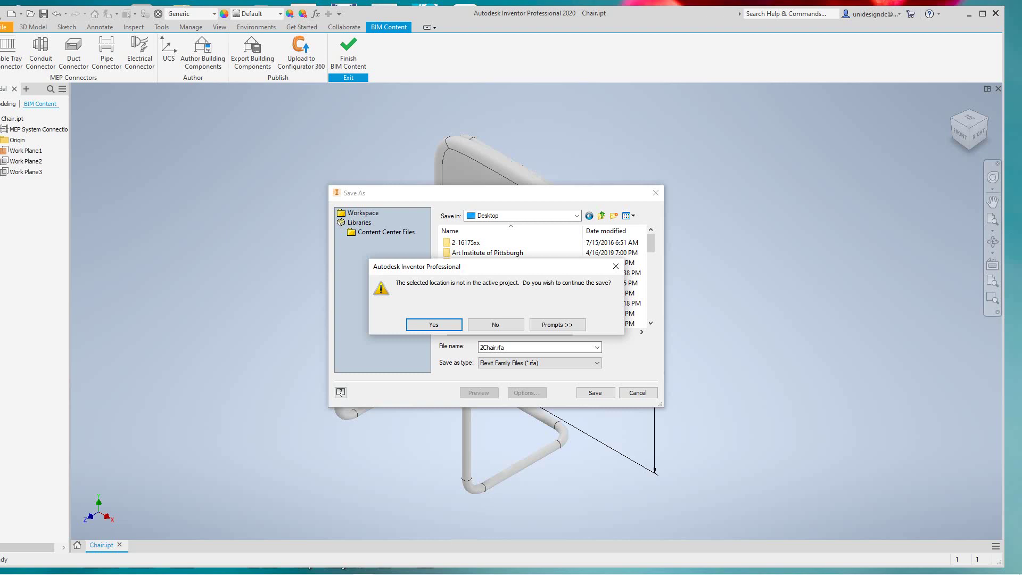
pyautogui.click(434, 324)
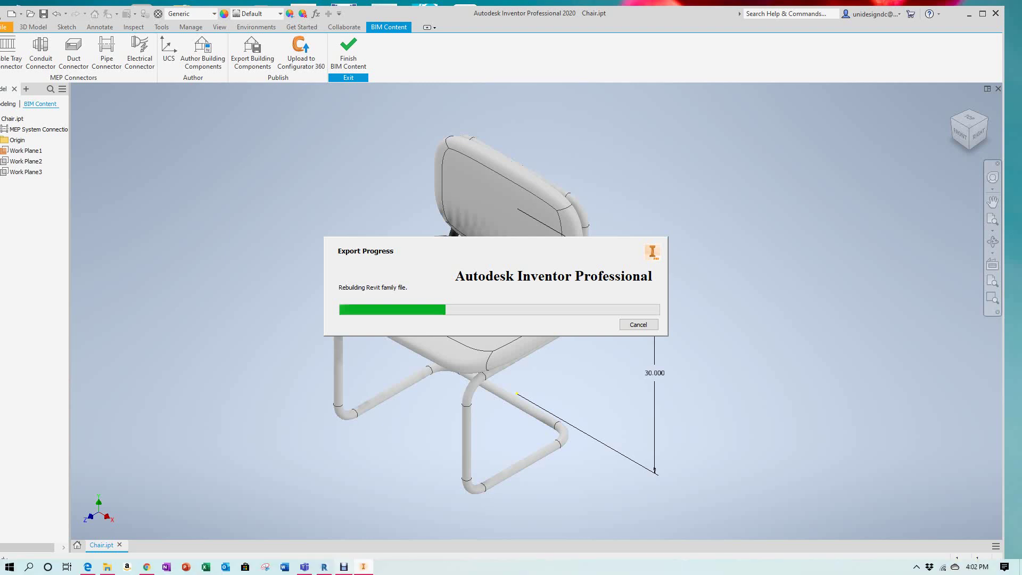
# Accept viewing the export's translation report in the web browser.
pyautogui.click(344, 566)
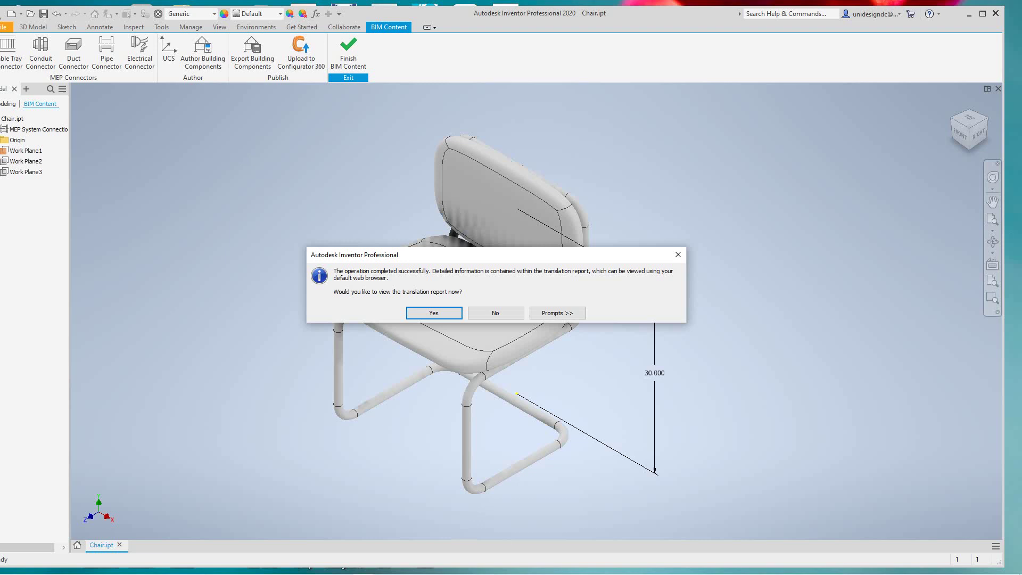
pyautogui.moveTo(324, 567)
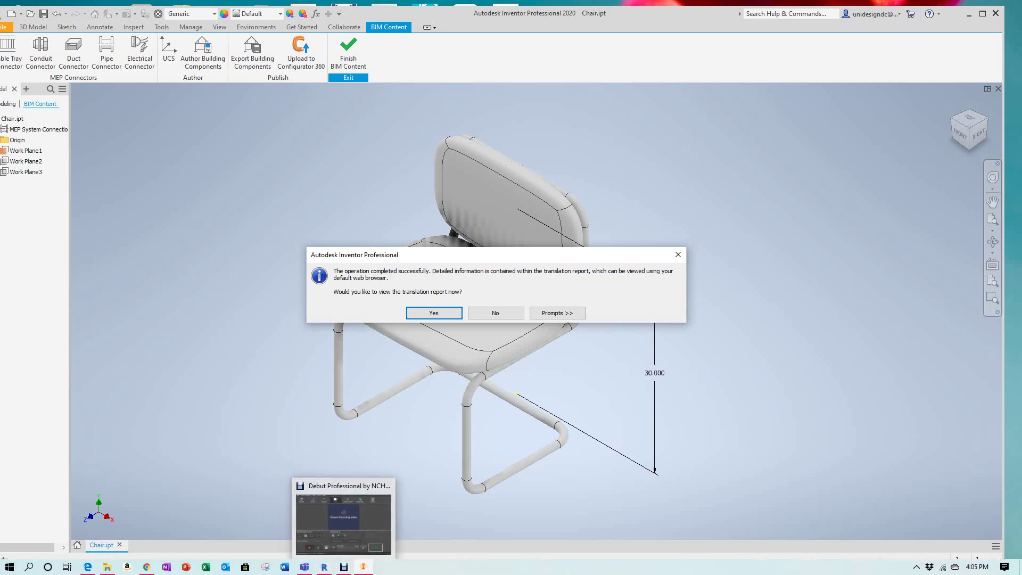
pyautogui.press('Return')
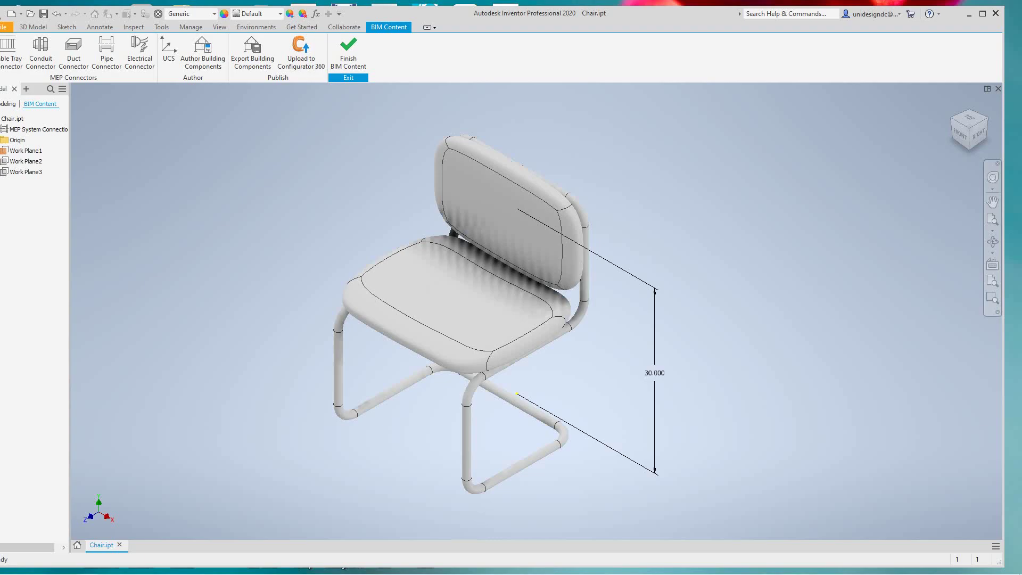
pyautogui.hotkey('alt', 'Tab')
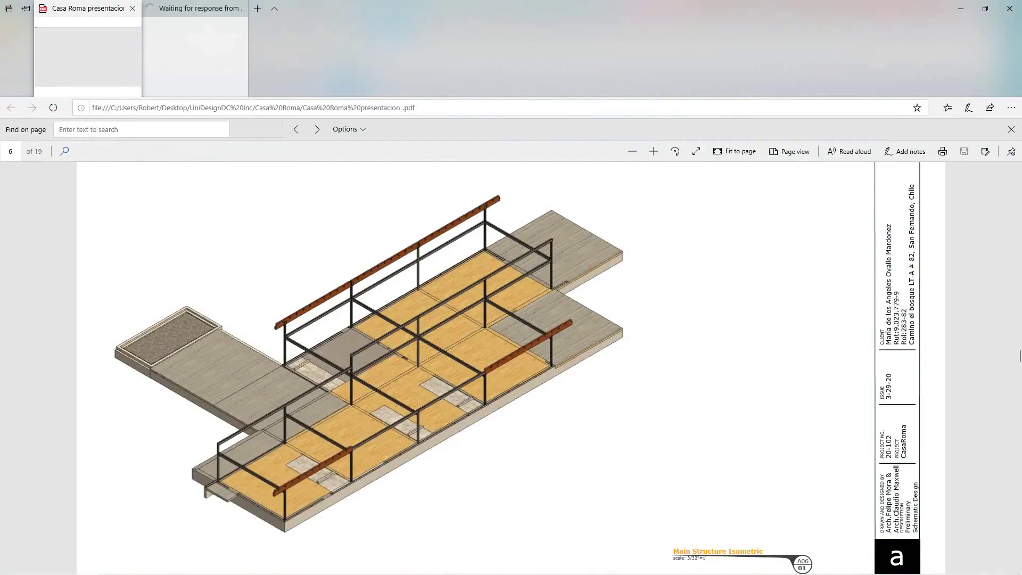
pyautogui.scroll(3, 511, 367)
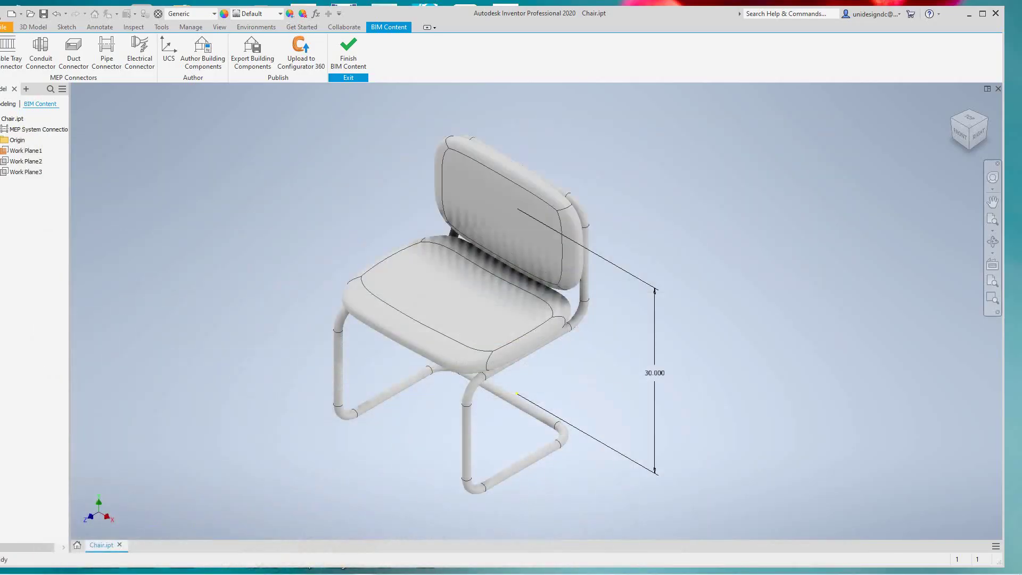
pyautogui.scroll(-5, 679, 172)
pyautogui.scroll(5, 683, 173)
pyautogui.moveTo(650, 176); pyautogui.dragTo(686, 255, button='middle')
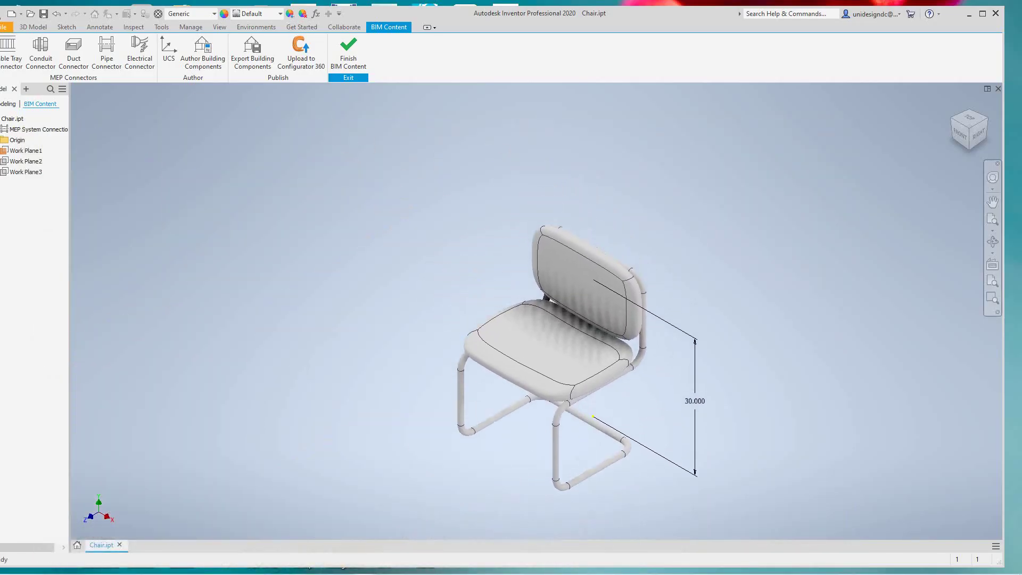
pyautogui.scroll(3, 687, 255)
pyautogui.scroll(-10, 677, 269)
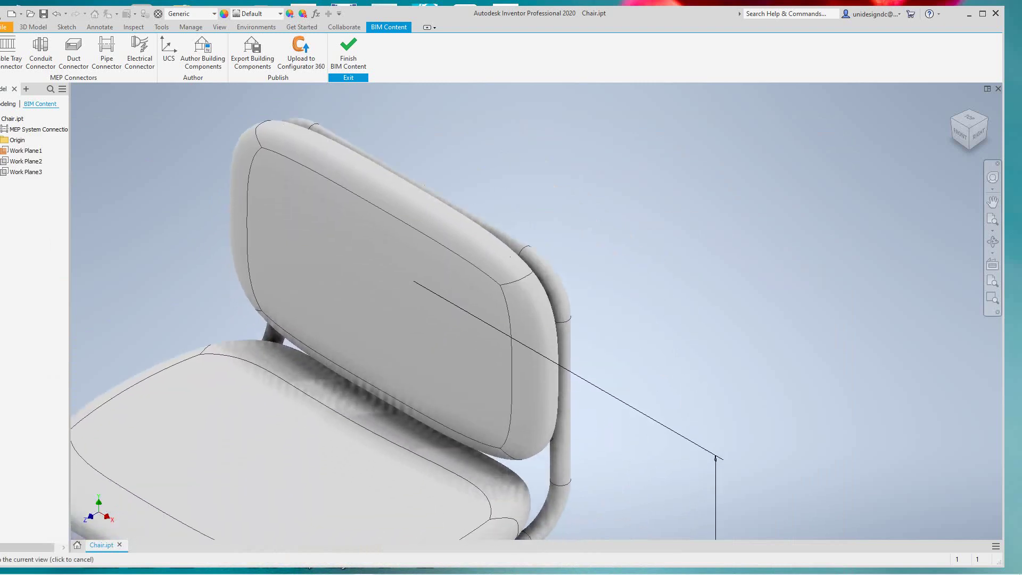
pyautogui.scroll(-3, 740, 207)
pyautogui.scroll(10, 740, 208)
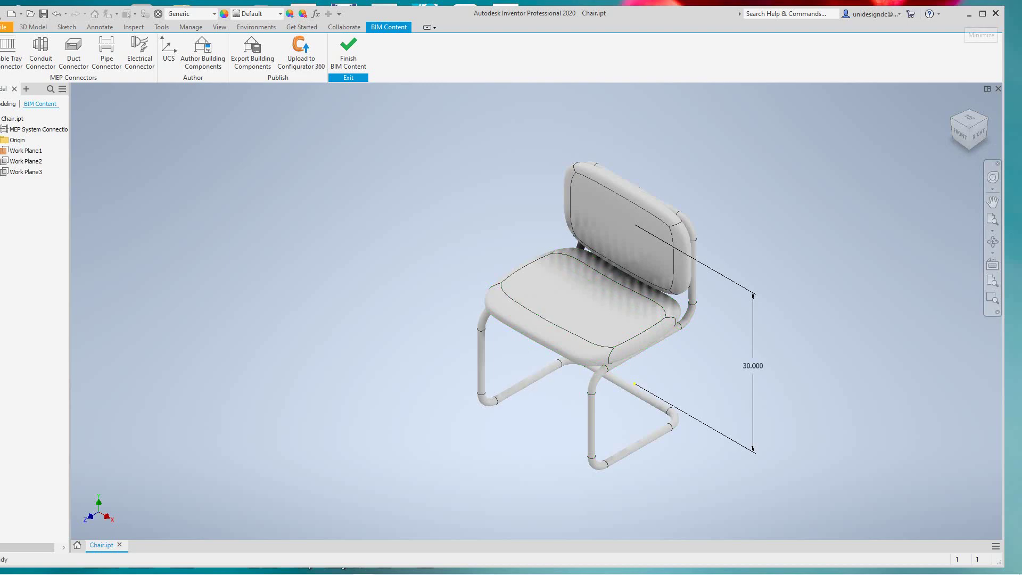
# Switch to Revit, start a new family and look through the templates in the English_I folder.
pyautogui.moveTo(343, 572)
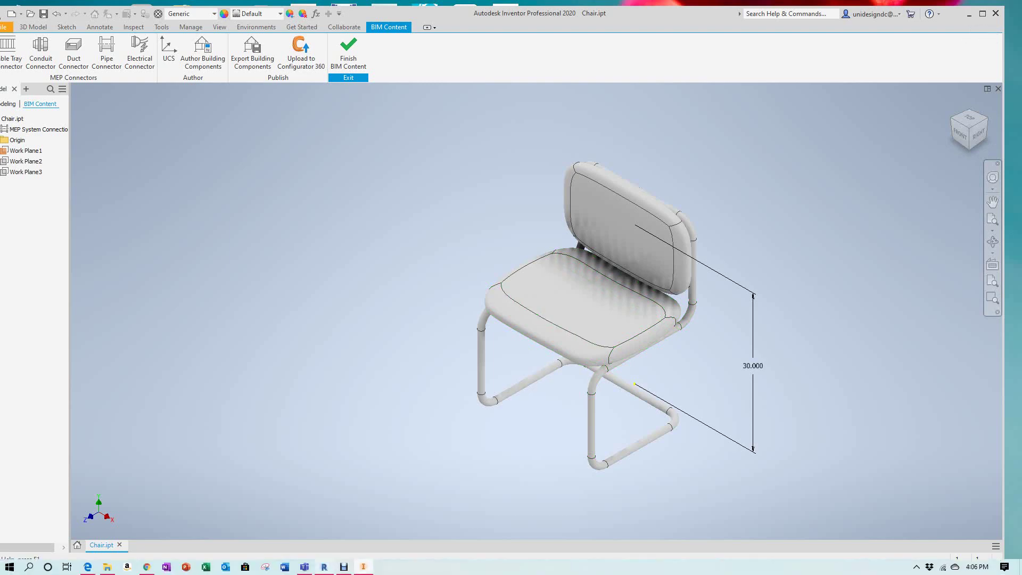
pyautogui.click(324, 566)
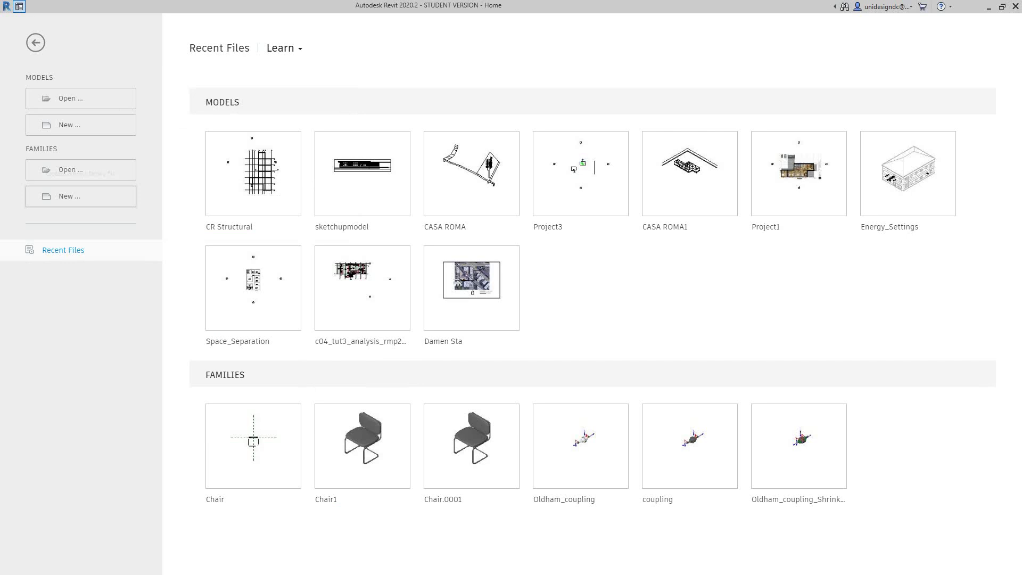
pyautogui.click(80, 196)
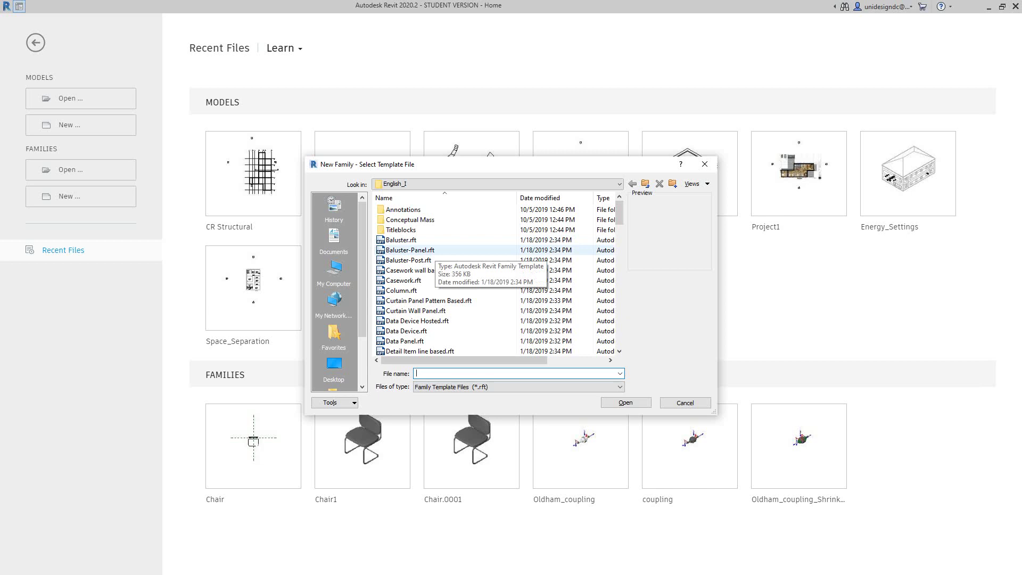
pyautogui.scroll(-9, 426, 251)
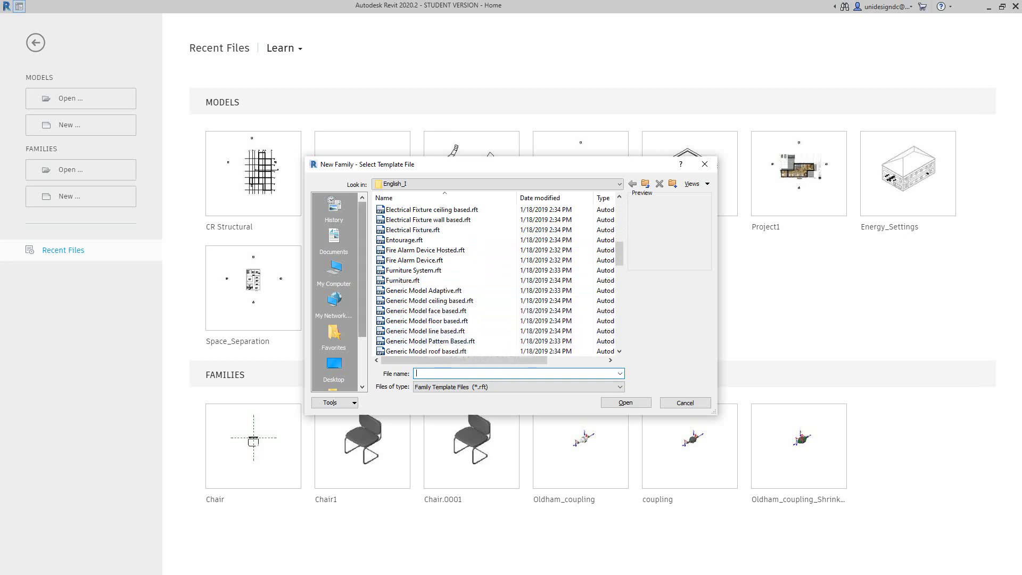
pyautogui.scroll(-1, 362, 291)
pyautogui.scroll(1, 333, 293)
pyautogui.scroll(-1, 334, 292)
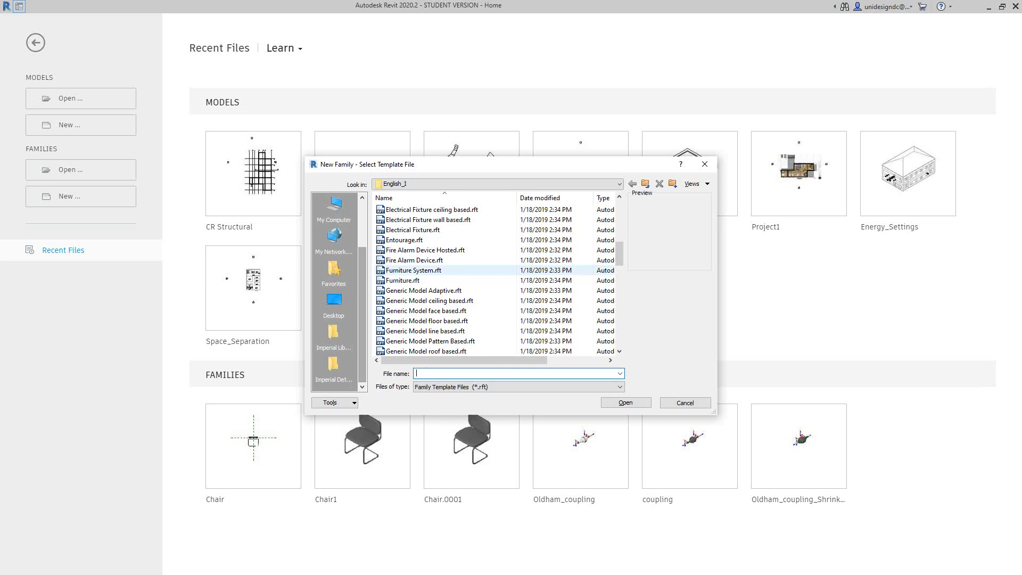
pyautogui.click(334, 301)
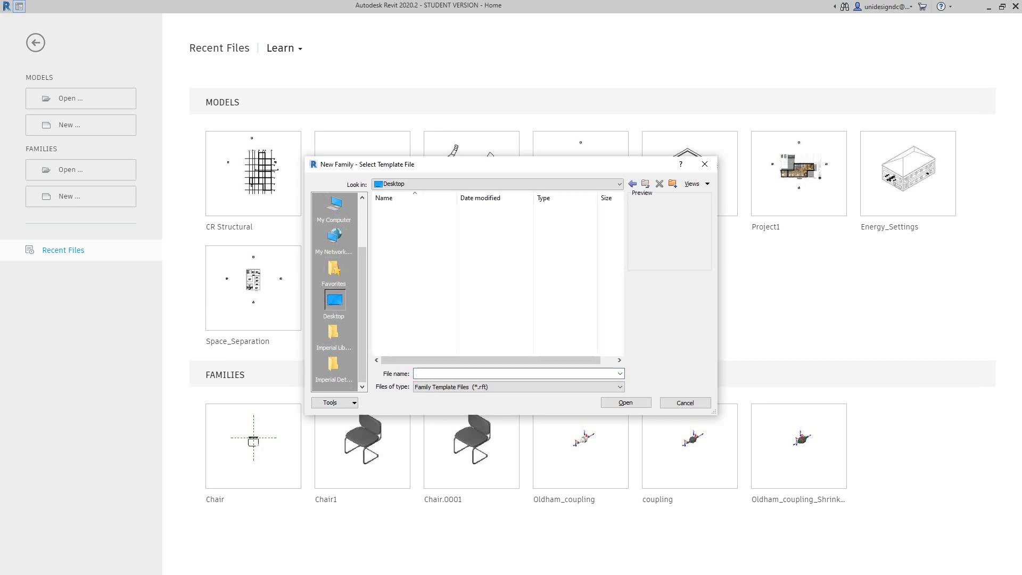
pyautogui.scroll(-3, 405, 292)
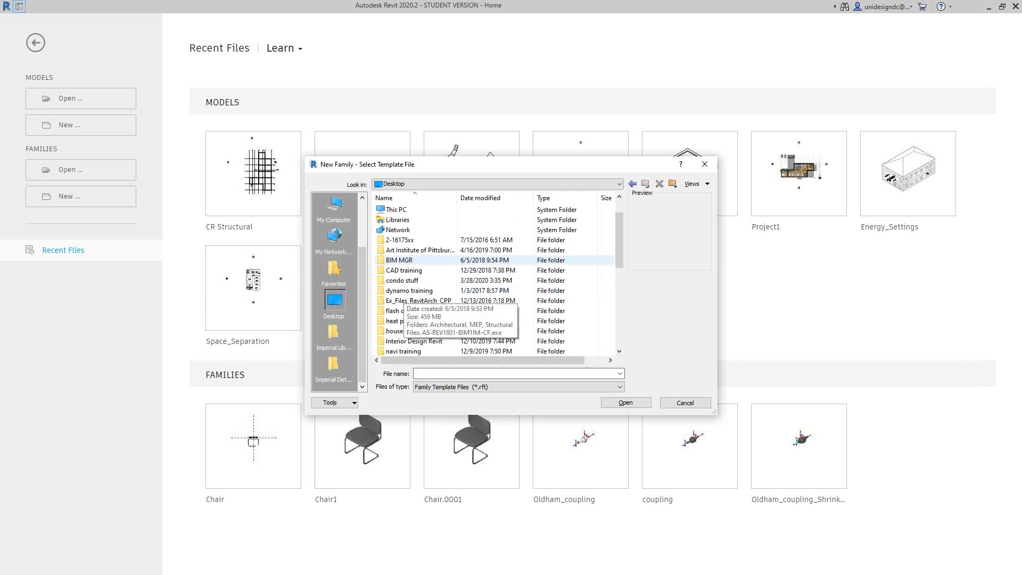
pyautogui.scroll(-1, 404, 295)
pyautogui.scroll(-3, 404, 295)
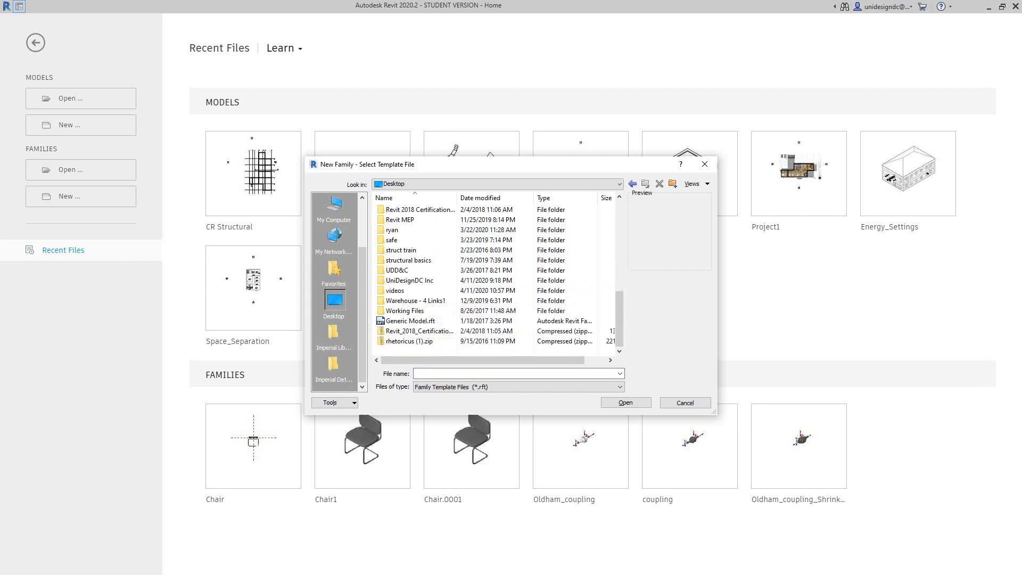
pyautogui.scroll(5, 404, 295)
pyautogui.scroll(3, 404, 301)
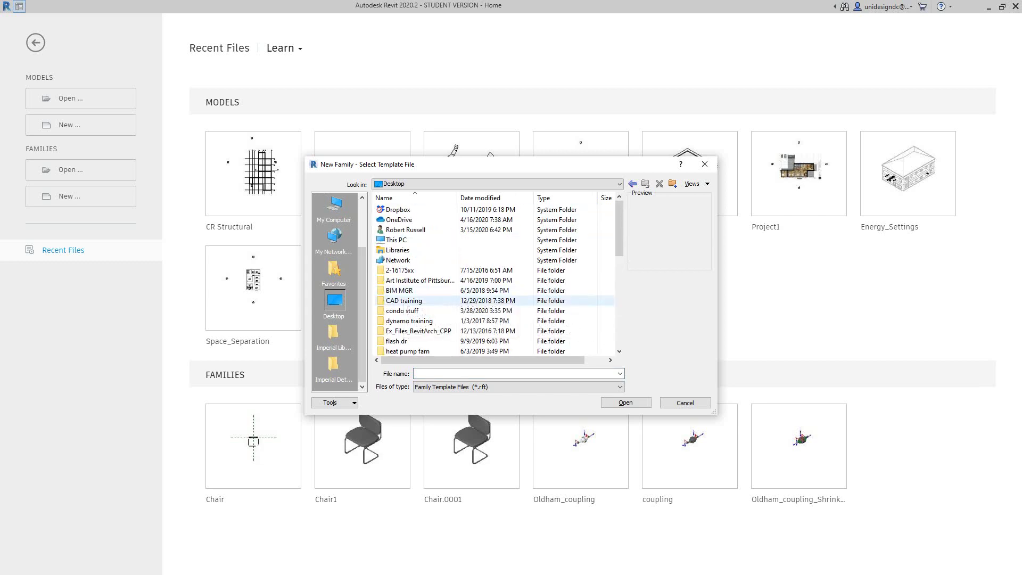
pyautogui.scroll(-1, 495, 274)
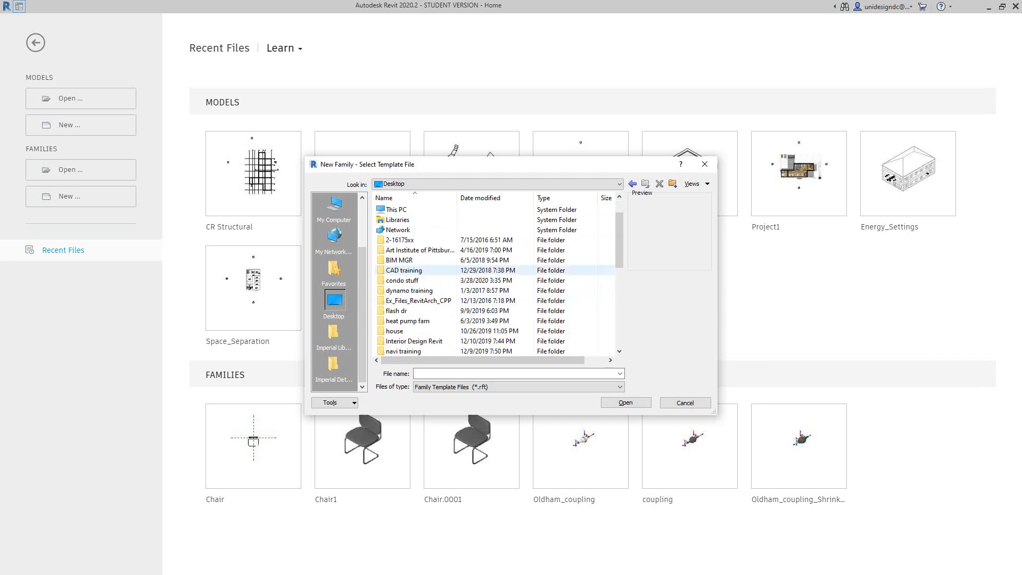
pyautogui.scroll(-1, 495, 274)
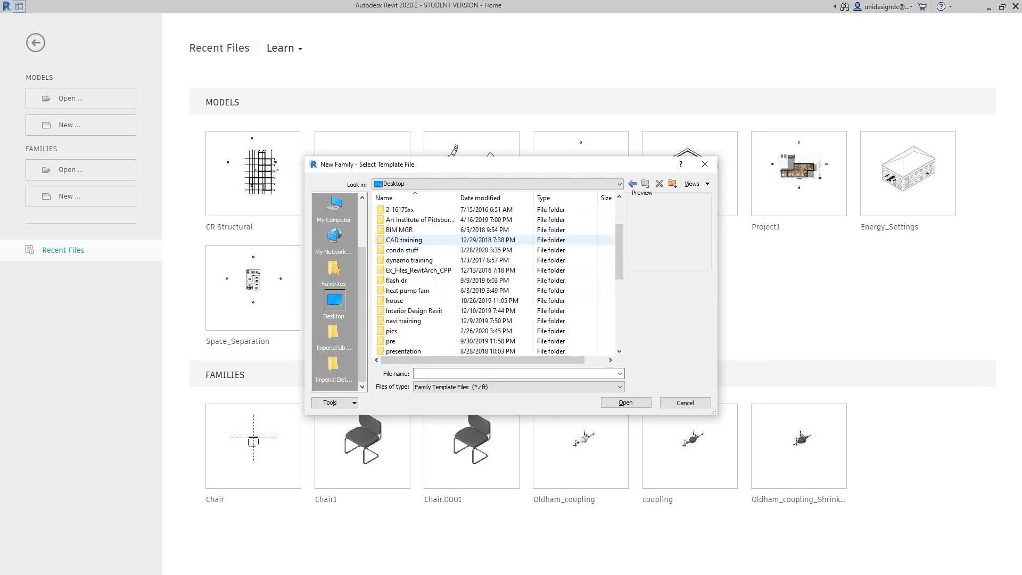
pyautogui.scroll(-5, 495, 274)
pyautogui.press('Tab')
pyautogui.press('Tab')
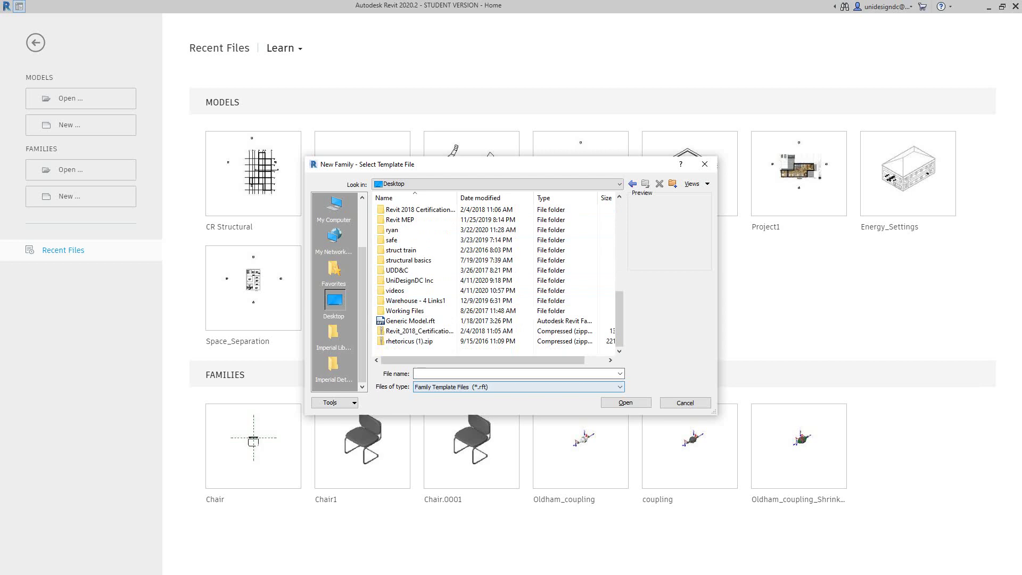
pyautogui.click(518, 386)
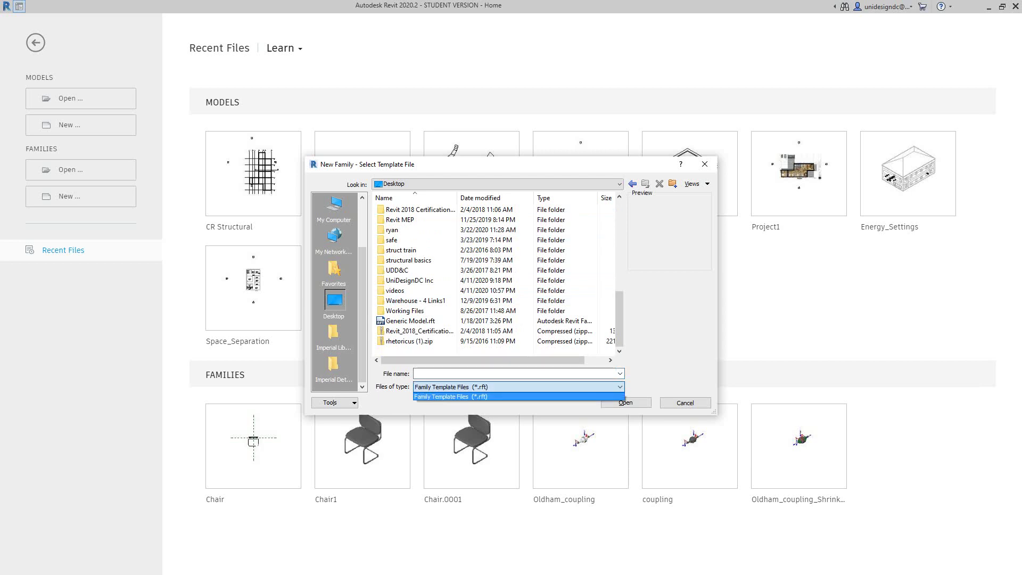
pyautogui.click(518, 386)
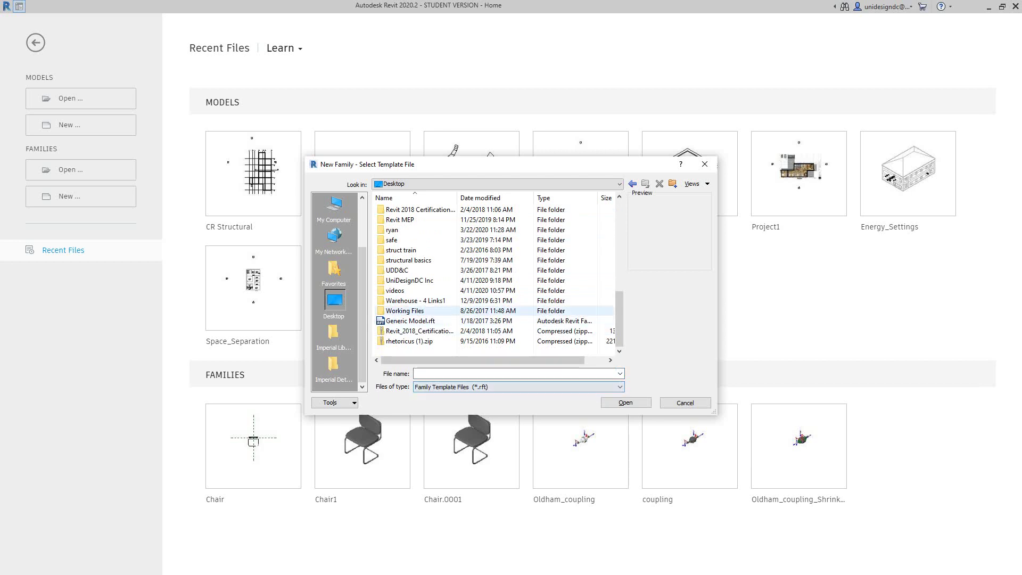
pyautogui.scroll(3, 421, 308)
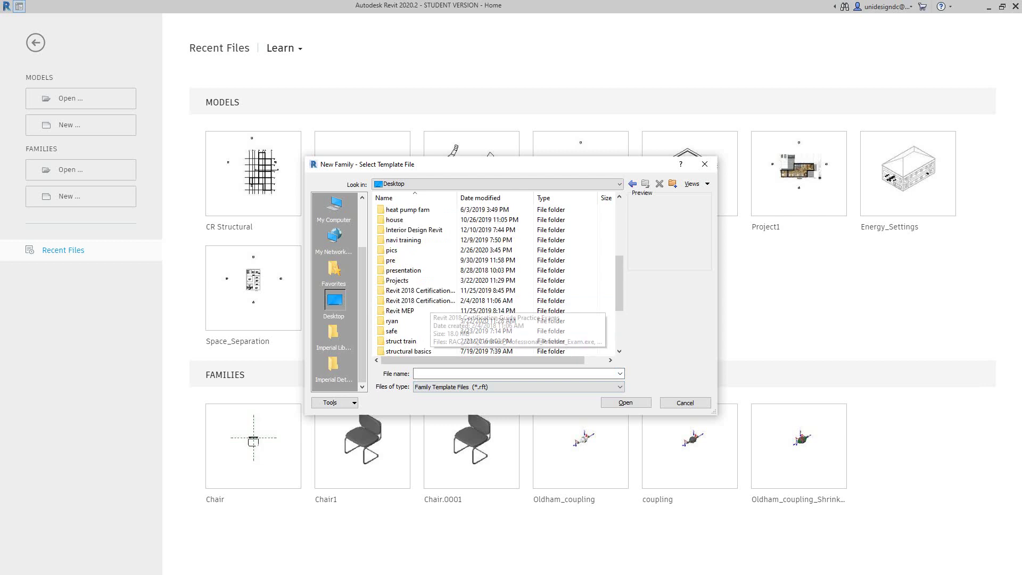
pyautogui.scroll(5, 425, 311)
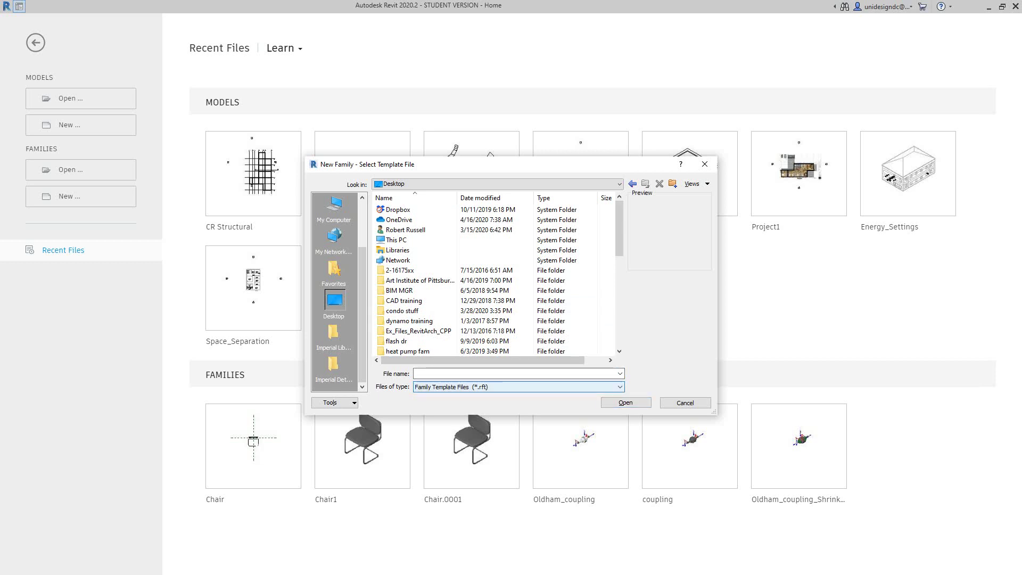
pyautogui.press('Tab')
pyautogui.press('Tab')
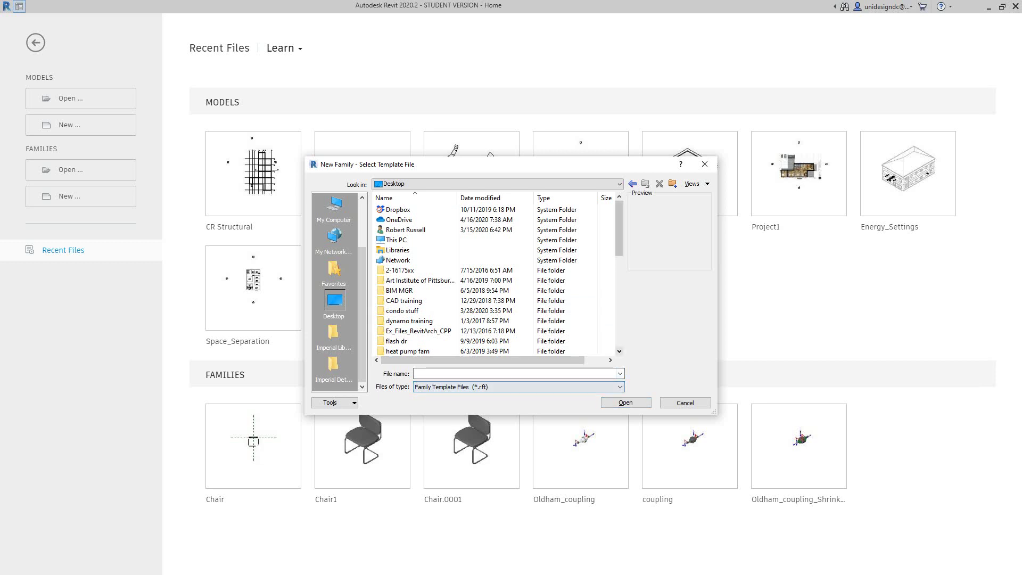
pyautogui.press('Return')
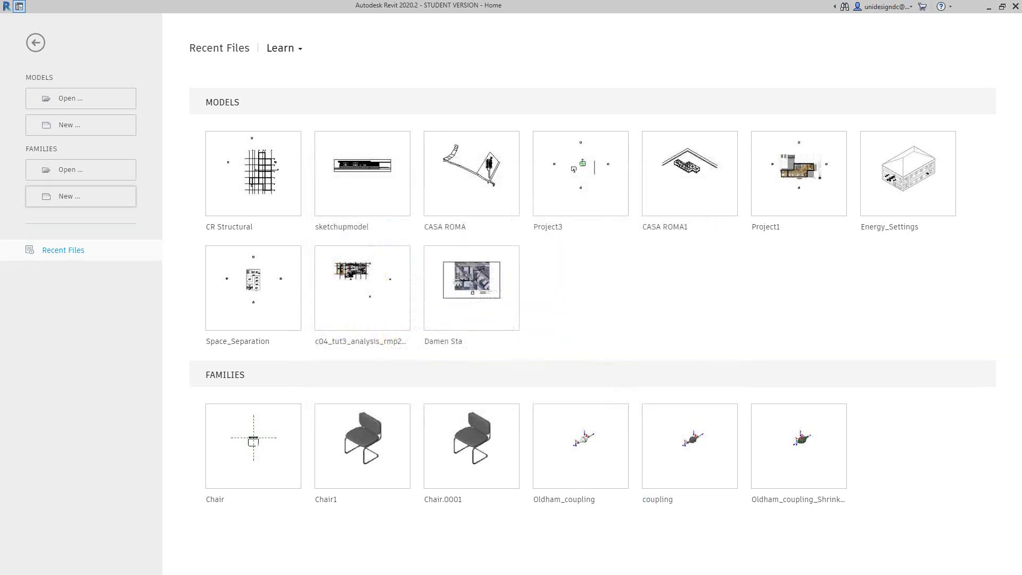
# Open the existing family file 2Chair.rfa from the Desktop.
pyautogui.click(69, 169)
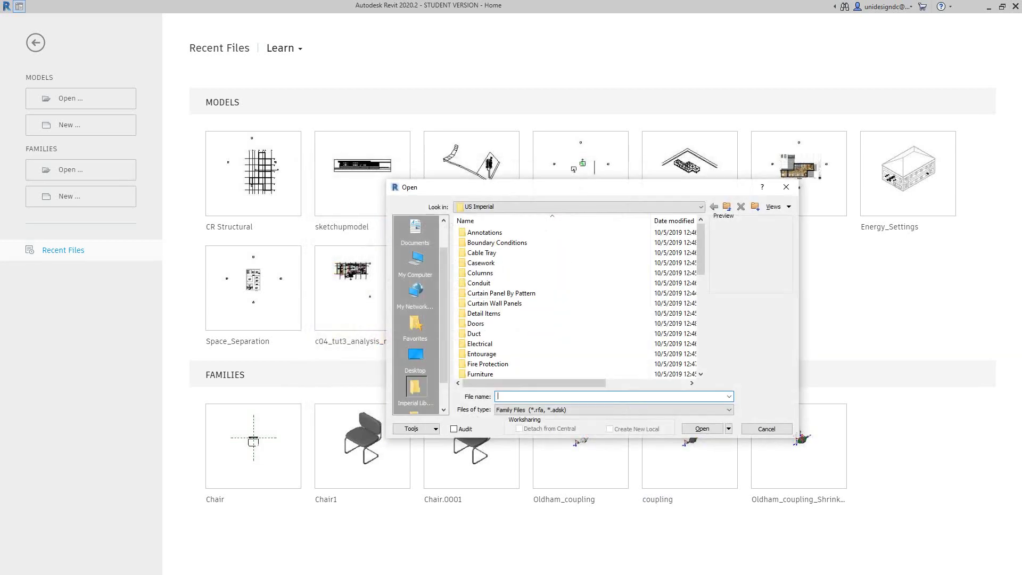
pyautogui.click(415, 356)
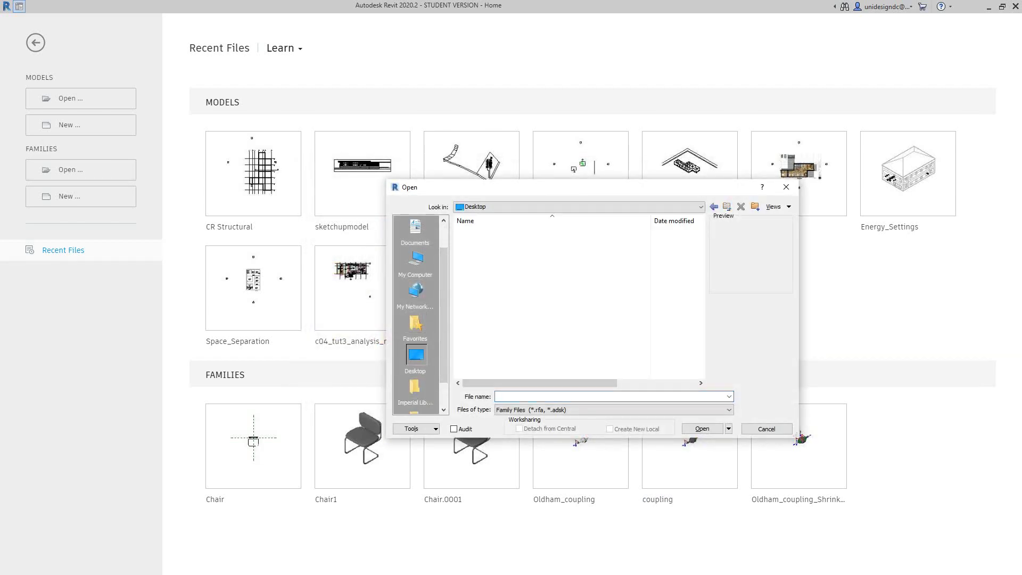
pyautogui.scroll(-10, 481, 336)
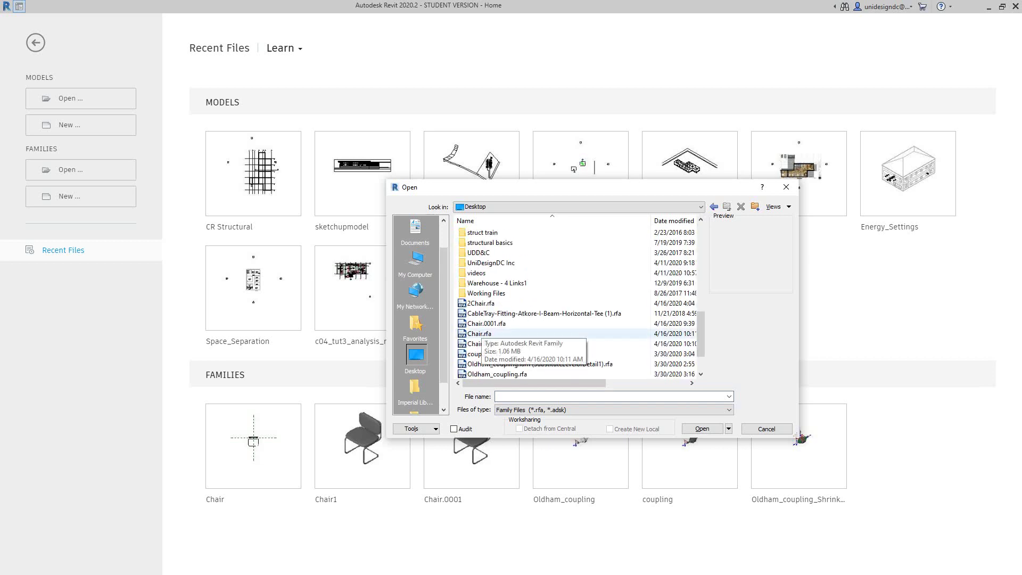
pyautogui.click(481, 303)
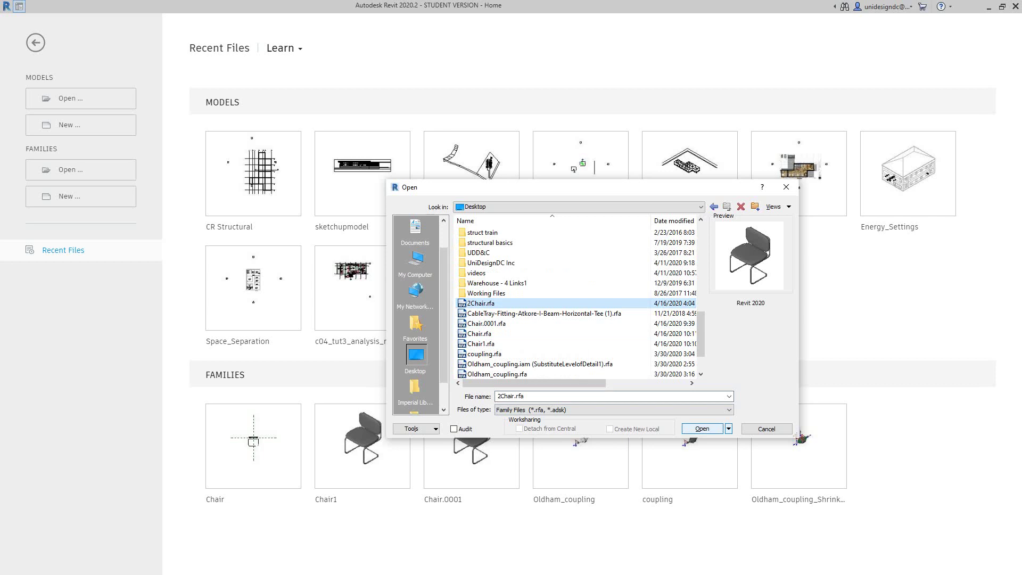
pyautogui.click(702, 429)
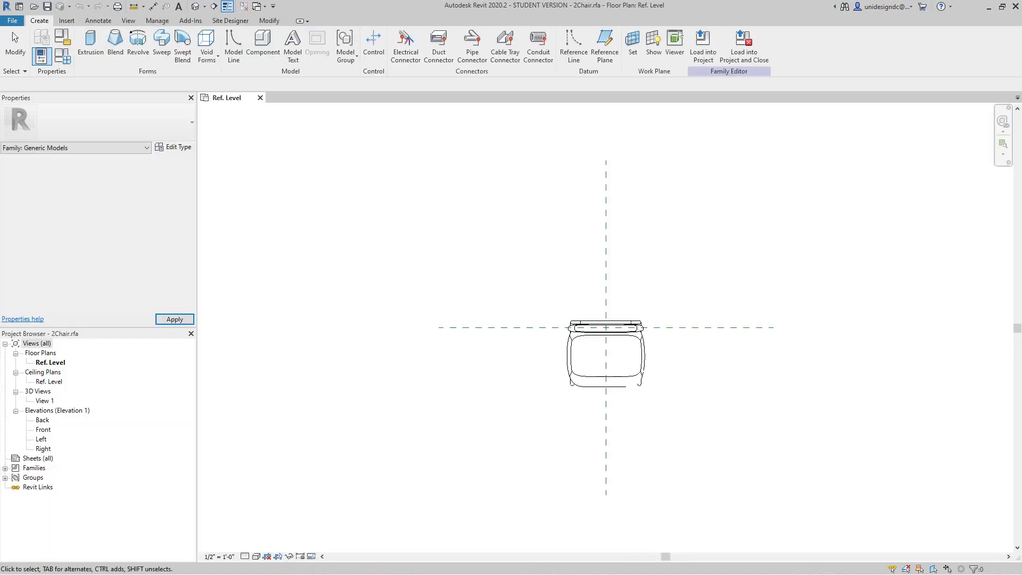
# Open the default 3D view of the chair family and inspect the imported chair.
pyautogui.scroll(4, 665, 371)
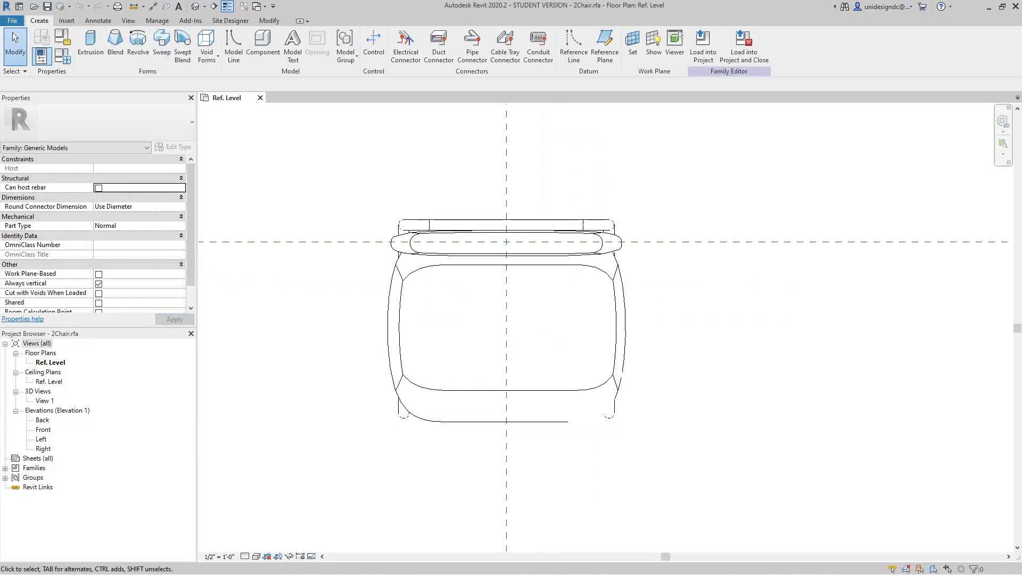
pyautogui.scroll(-4, 650, 361)
pyautogui.click(194, 7)
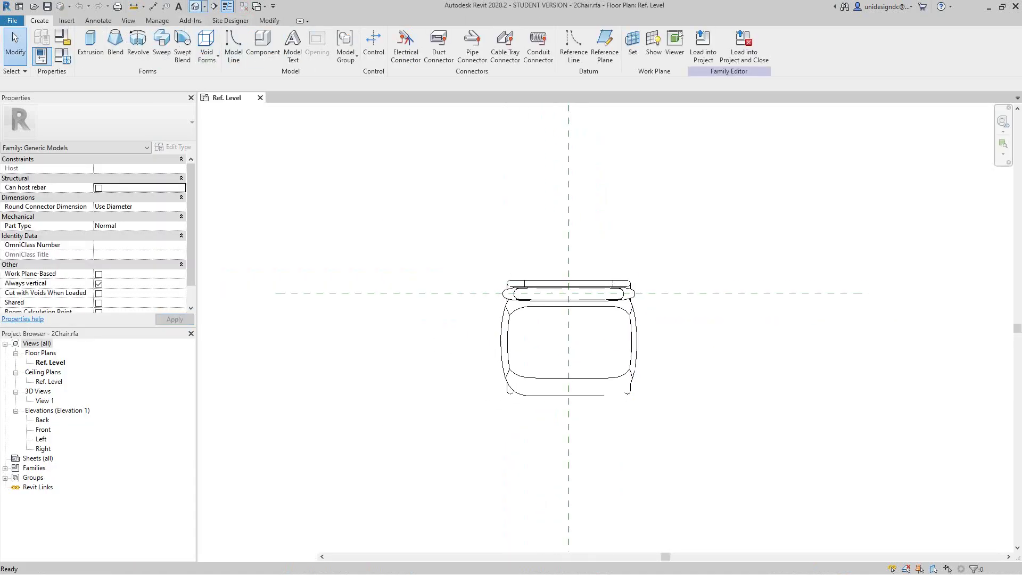
pyautogui.scroll(3, 761, 351)
pyautogui.scroll(-4, 728, 382)
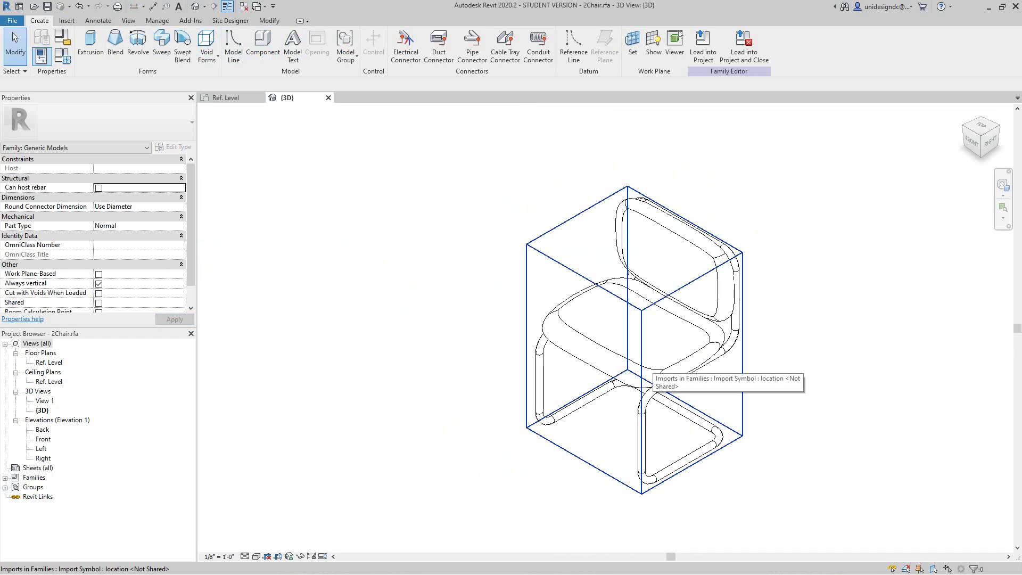
pyautogui.scroll(-2, 653, 365)
pyautogui.moveTo(652, 365); pyautogui.dragTo(523, 381, button='middle')
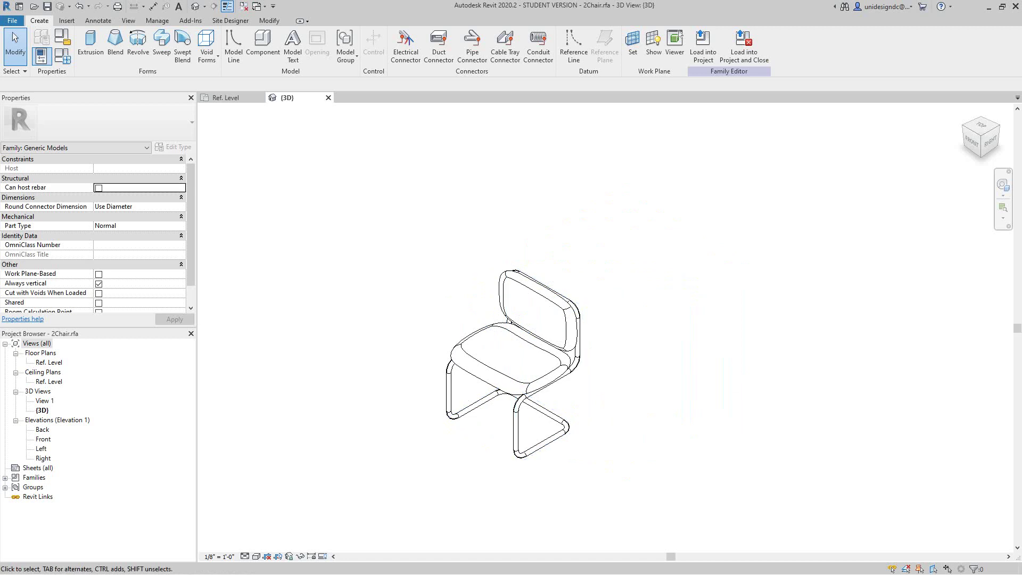
pyautogui.scroll(2, 518, 360)
pyautogui.scroll(-3, 591, 351)
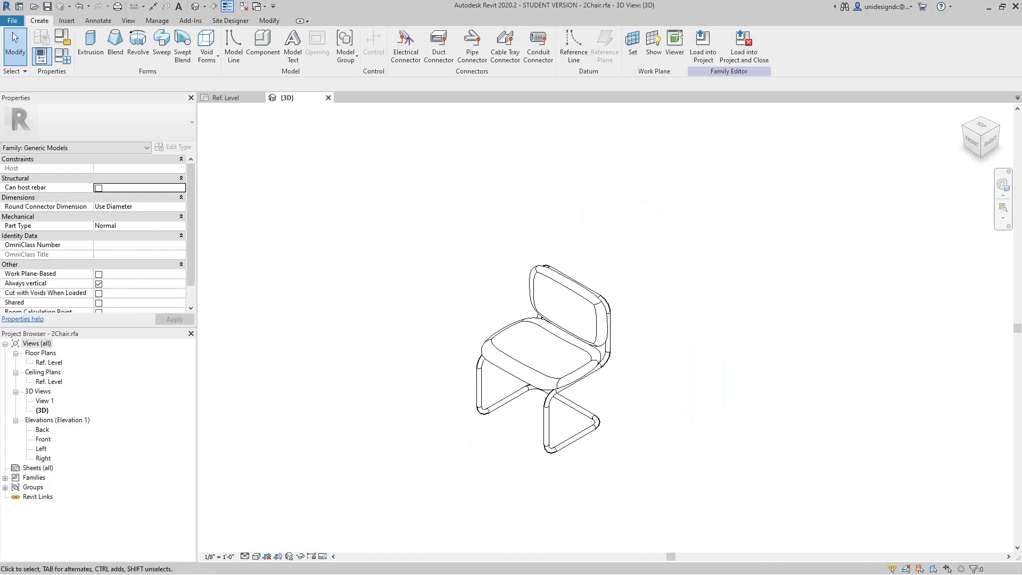
pyautogui.scroll(3, 479, 386)
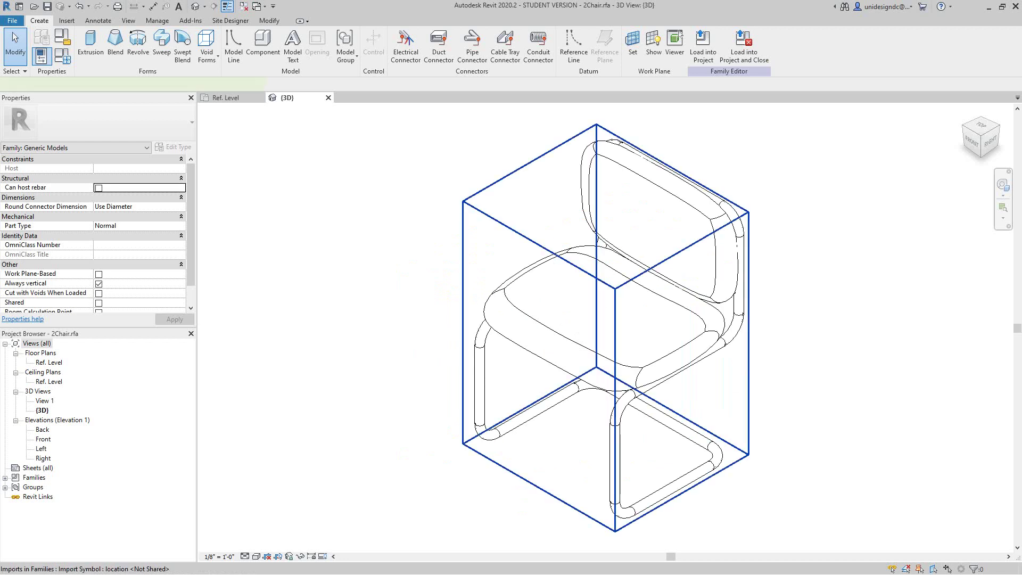
# Apply Full Explode to the imported Chair.ipt symbol in the 3D view.
pyautogui.click(652, 361)
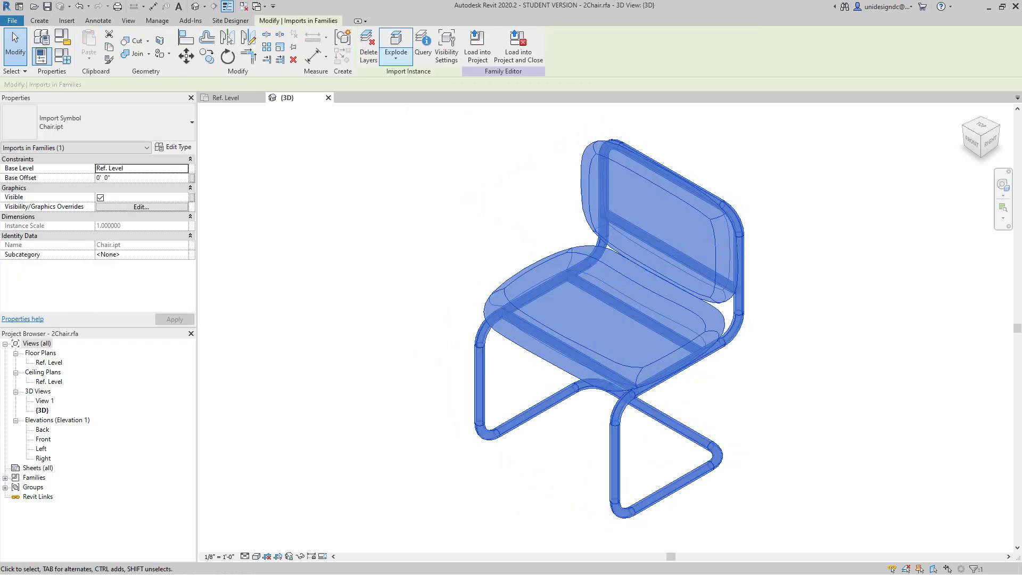
pyautogui.click(395, 52)
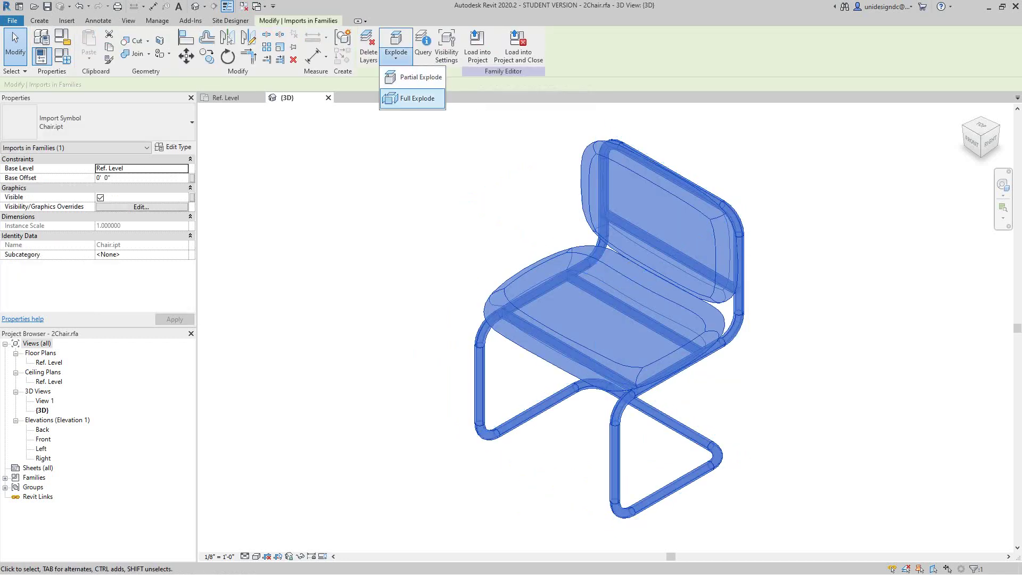
pyautogui.click(418, 98)
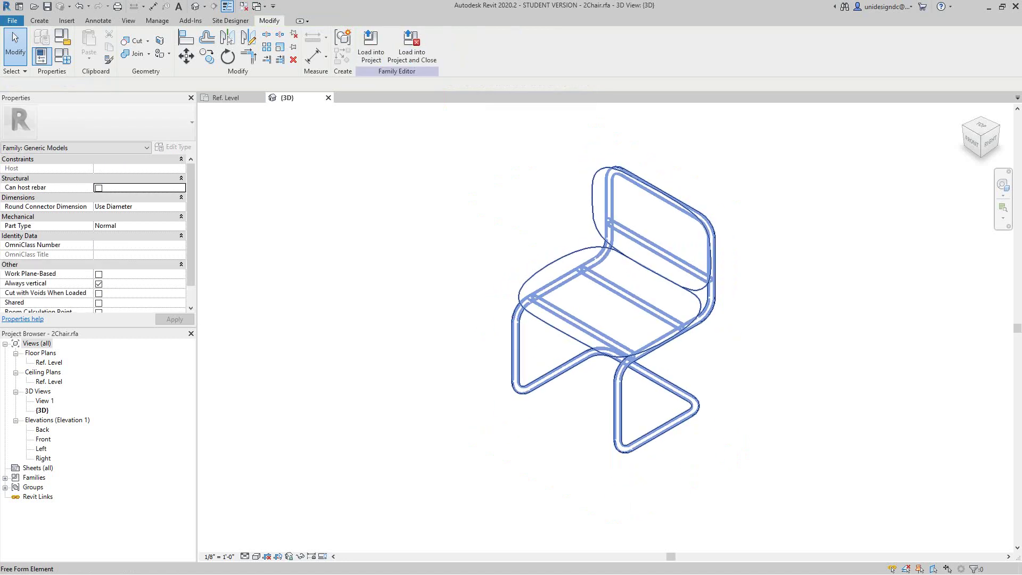
# Select the exploded chair's free-form solid and open the Material Browser for its material property.
pyautogui.scroll(-1, 705, 274)
pyautogui.moveTo(705, 274); pyautogui.dragTo(644, 296, button='middle')
pyautogui.scroll(2, 676, 255)
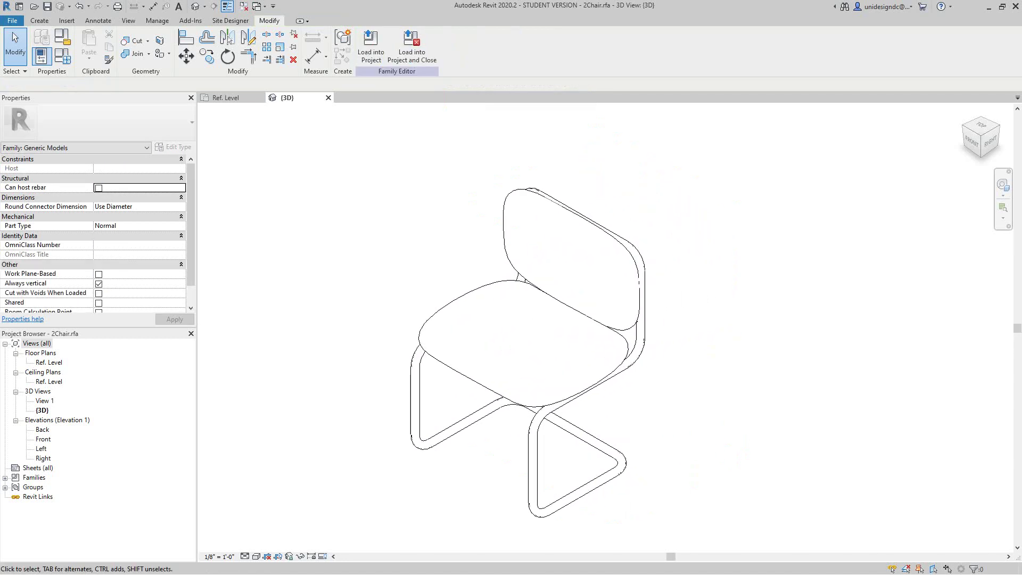
pyautogui.moveTo(675, 256); pyautogui.dragTo(722, 209, button='middle')
pyautogui.click(688, 239)
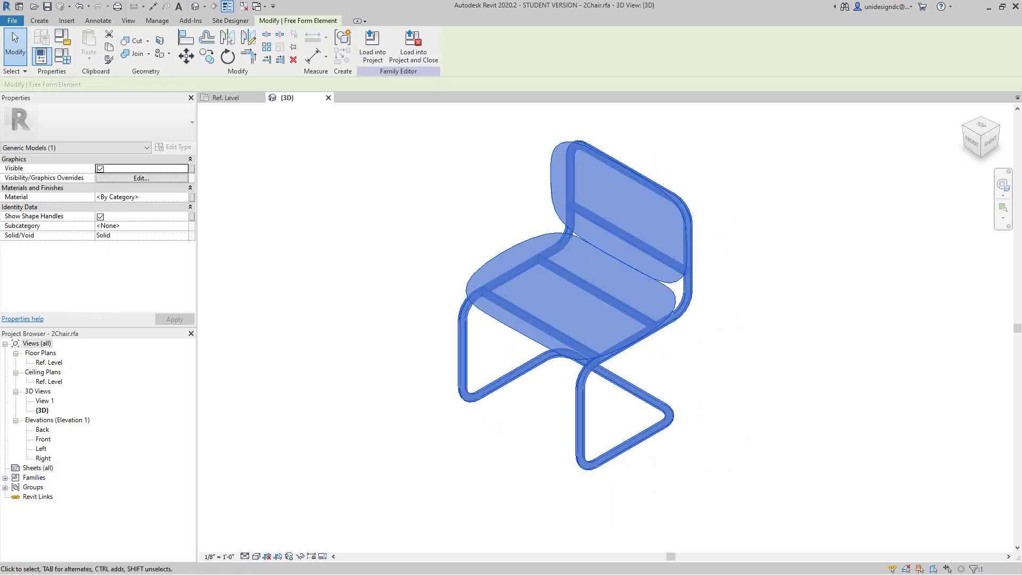
pyautogui.click(138, 197)
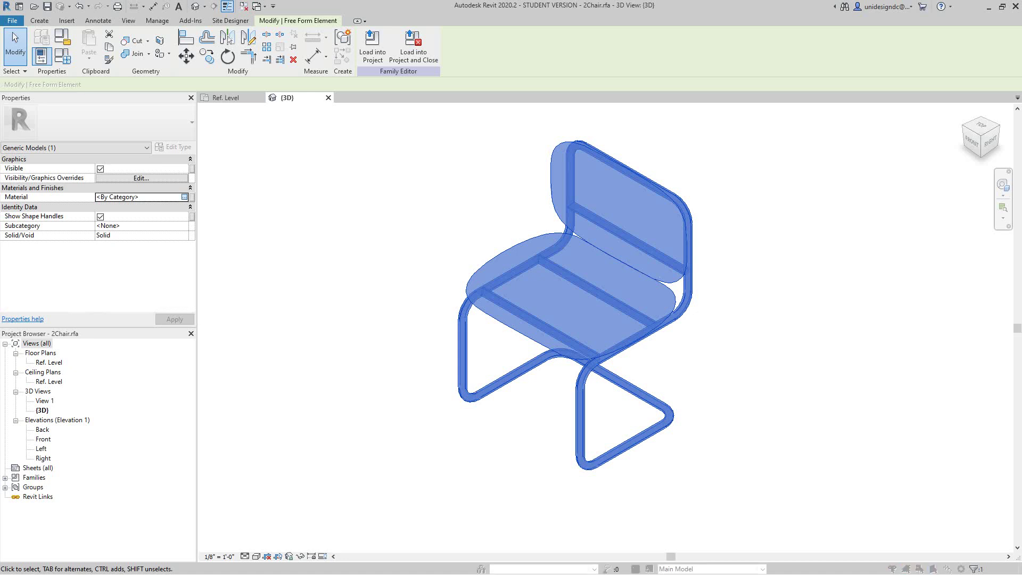
pyautogui.click(184, 196)
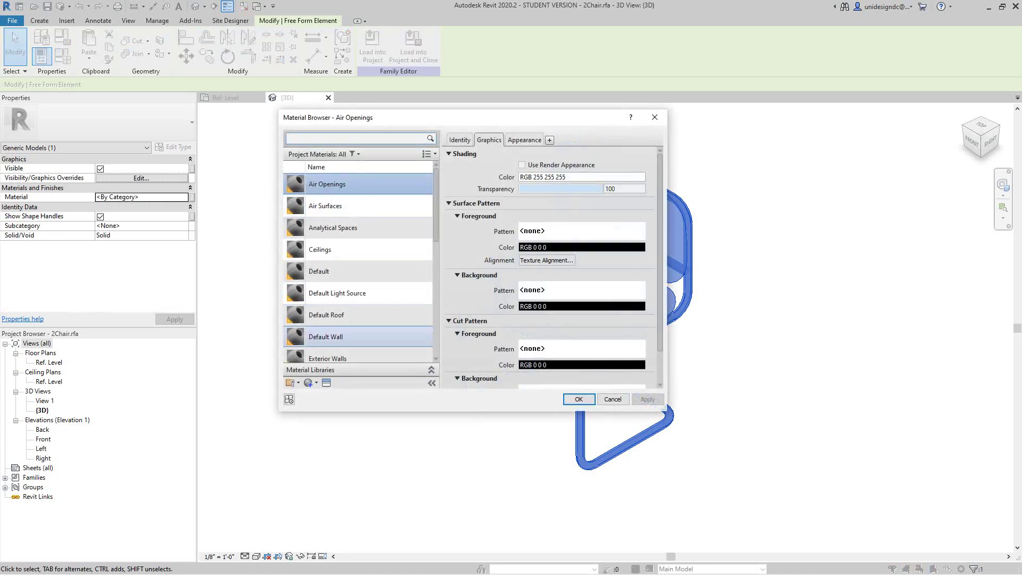
# Create a new material and open the Asset Browser for it.
pyautogui.scroll(-1, 326, 336)
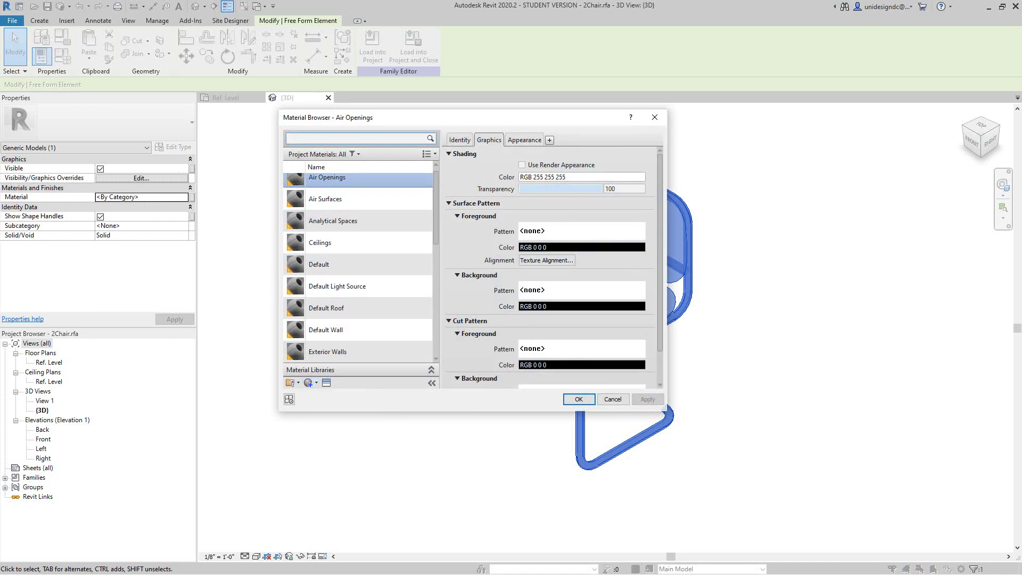
pyautogui.click(309, 382)
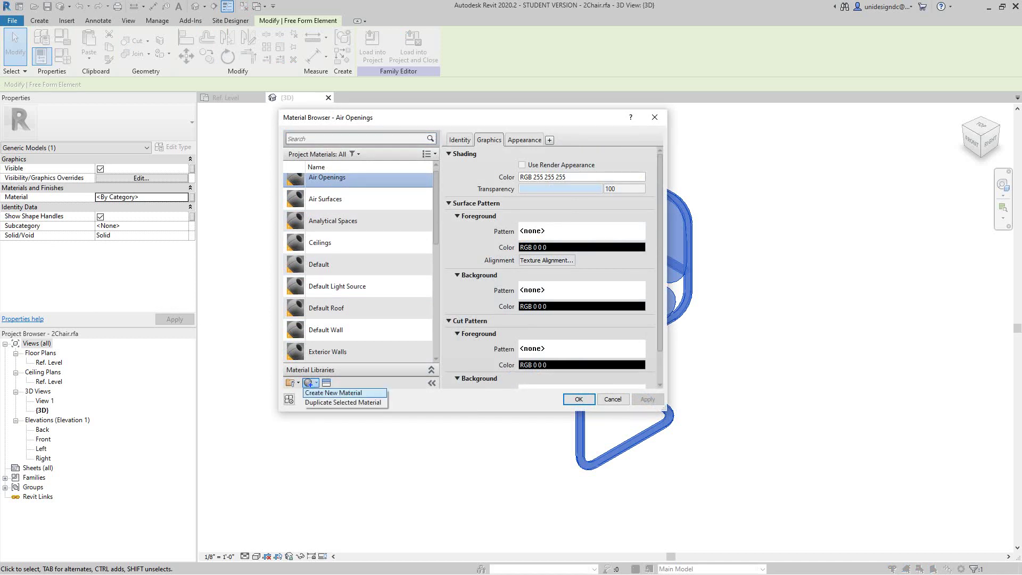
pyautogui.click(333, 392)
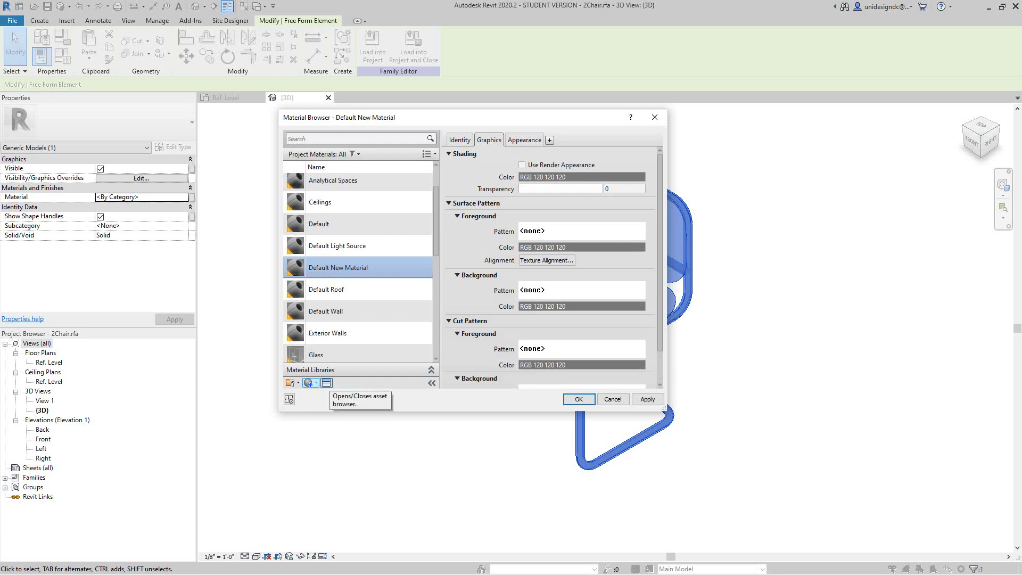
pyautogui.click(308, 382)
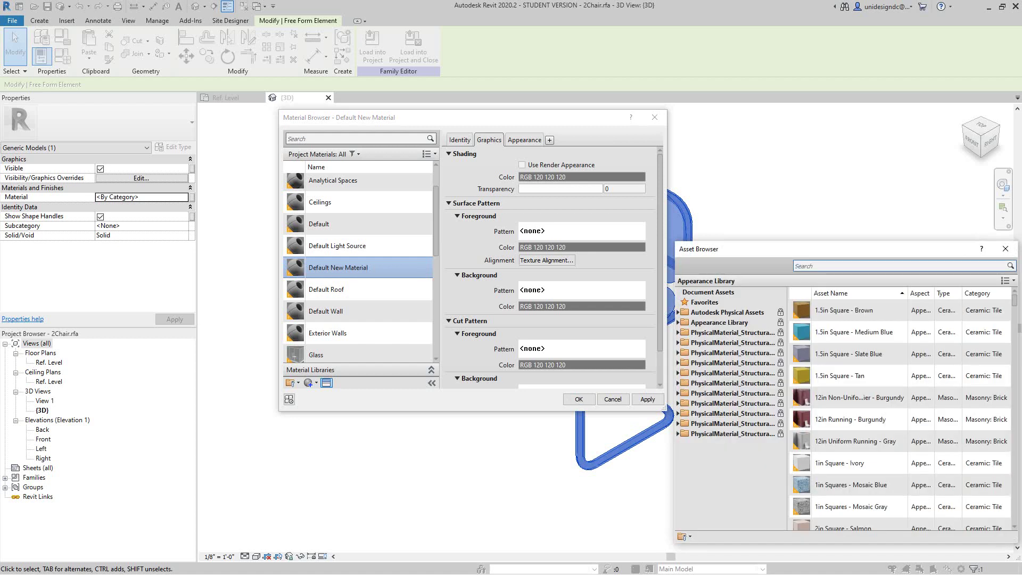
# Look through the appearance assets and search the asset library for REDWOOD.
pyautogui.scroll(-3, 878, 450)
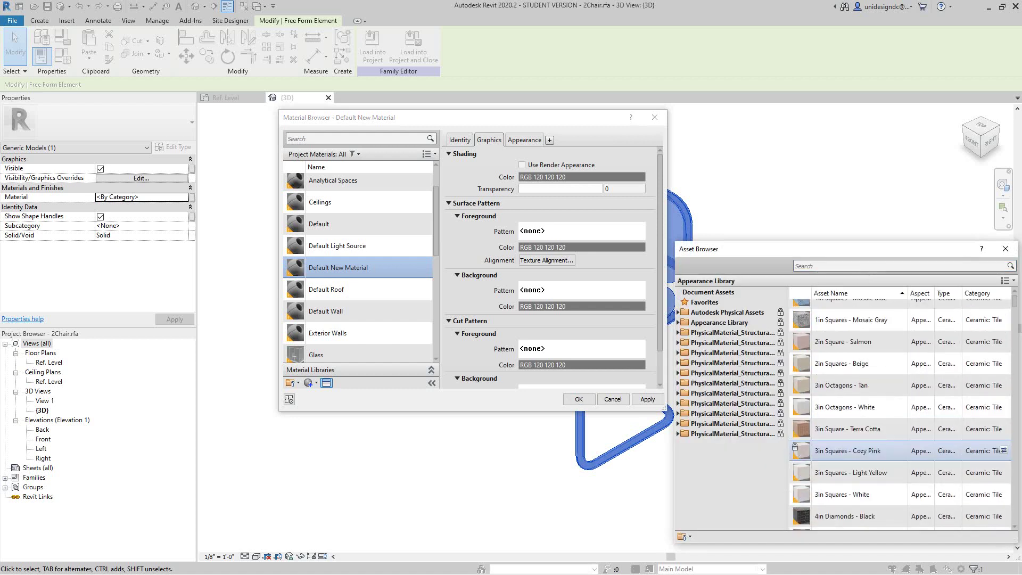
pyautogui.scroll(3, 900, 450)
pyautogui.click(900, 266)
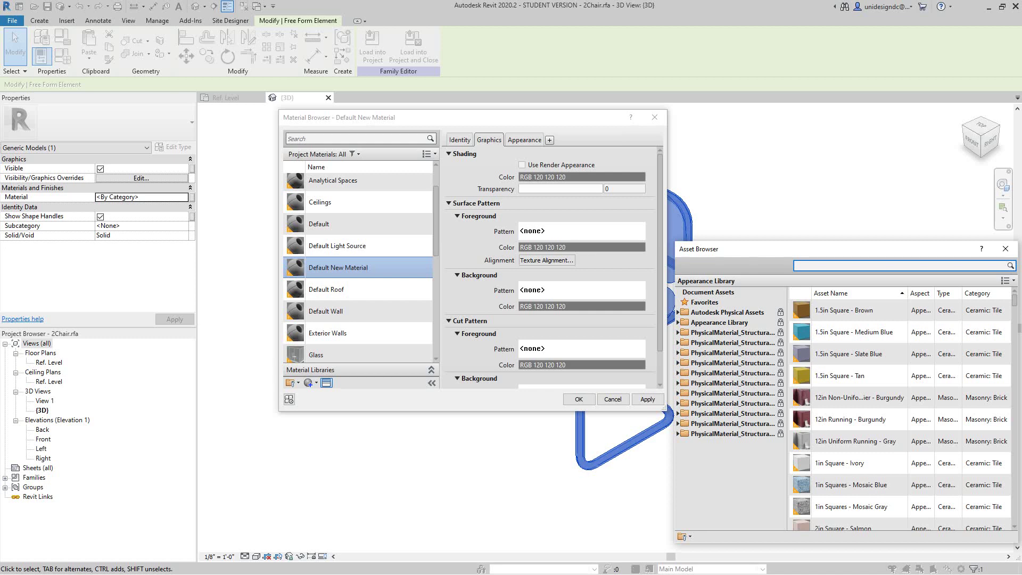
pyautogui.write('RED')
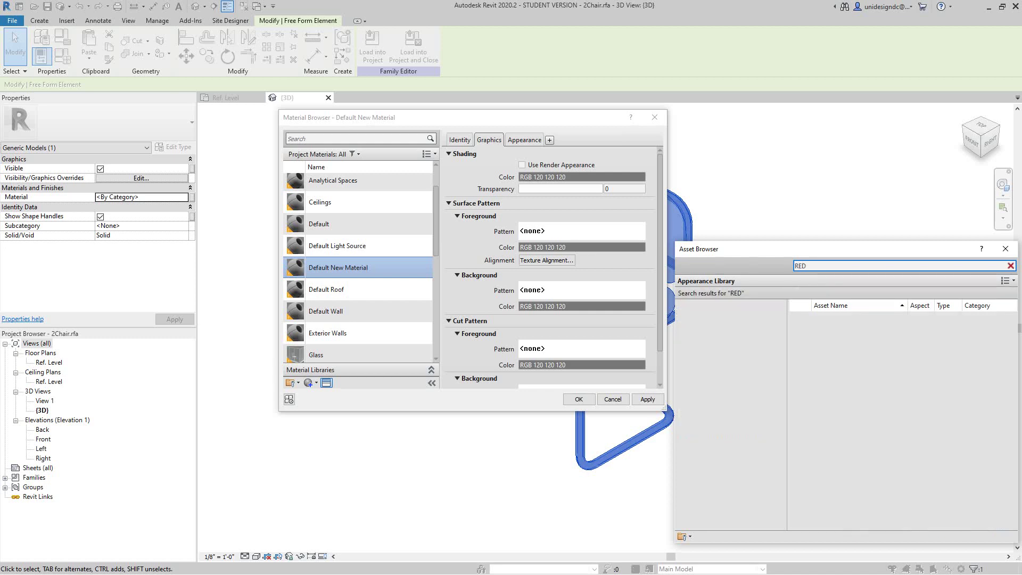
pyautogui.write('W')
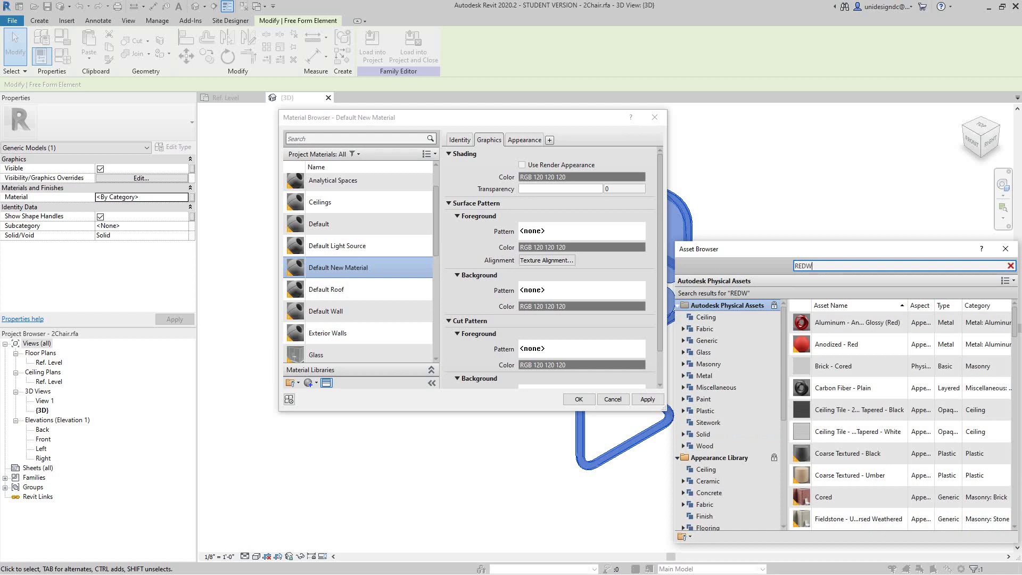
pyautogui.write('OOD')
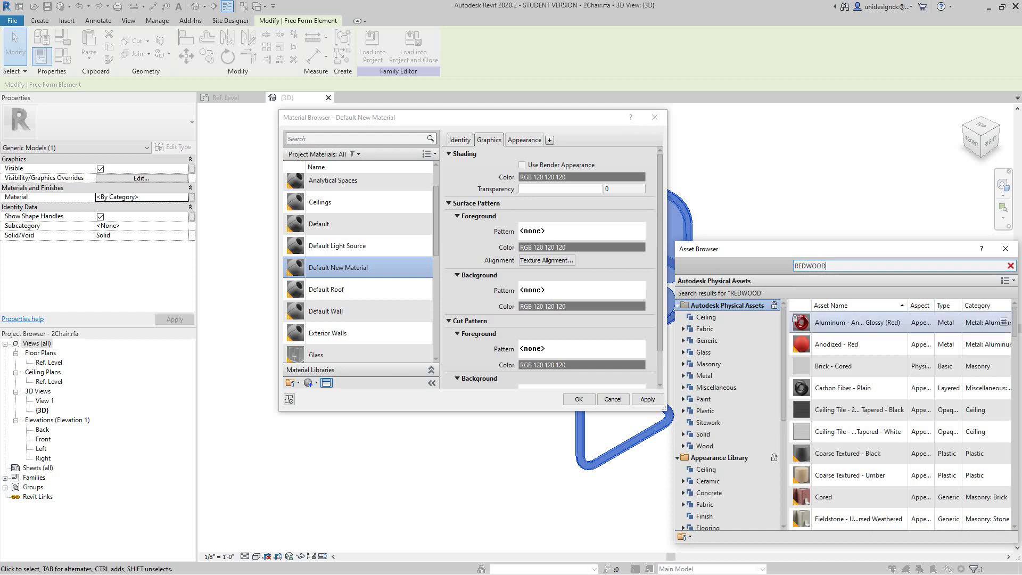
# Browse the found assets and replace the new material's appearance with the Anodized - Red asset.
pyautogui.scroll(-2, 899, 421)
pyautogui.scroll(-1, 899, 415)
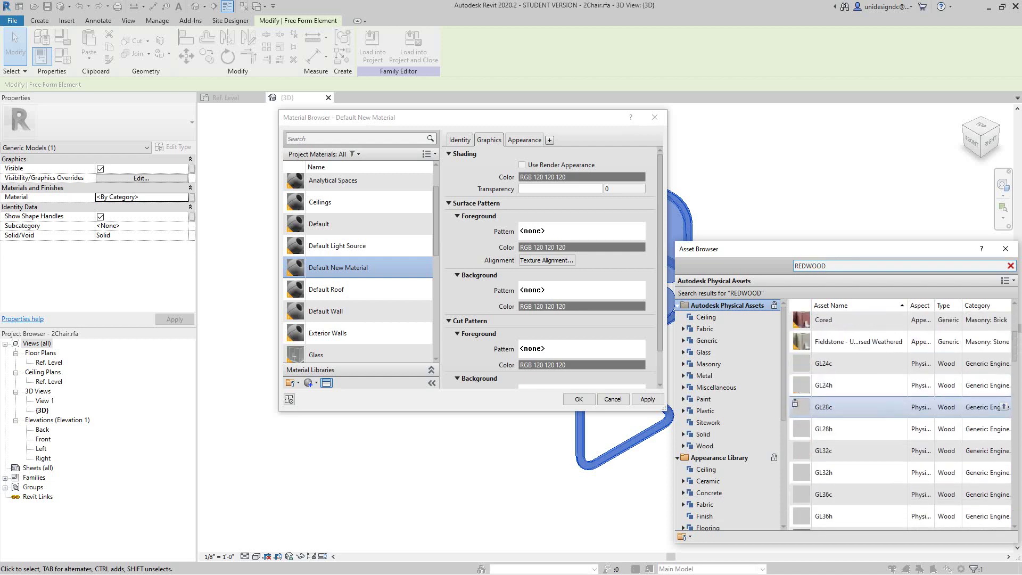
pyautogui.scroll(3, 899, 409)
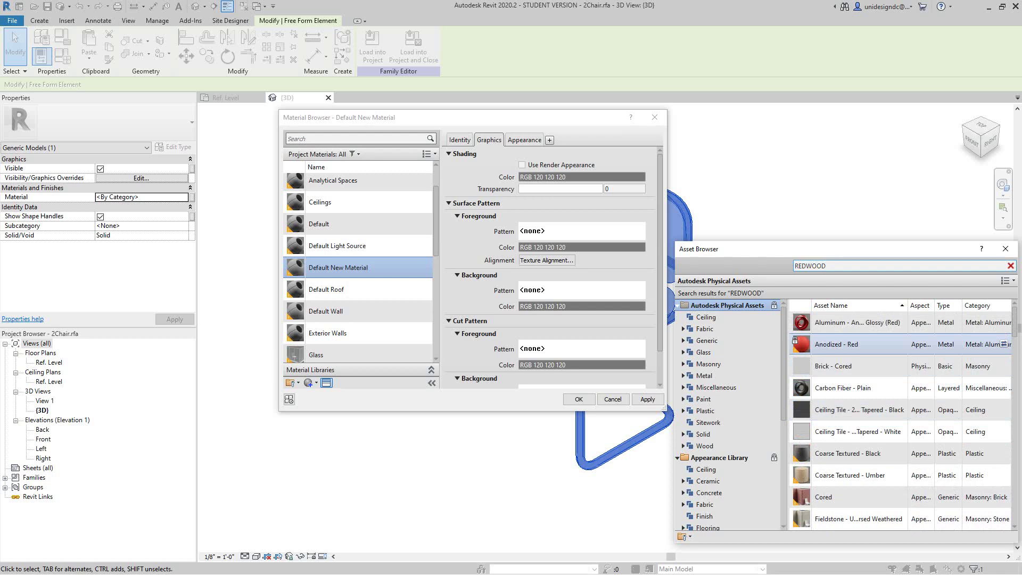
pyautogui.click(1004, 343)
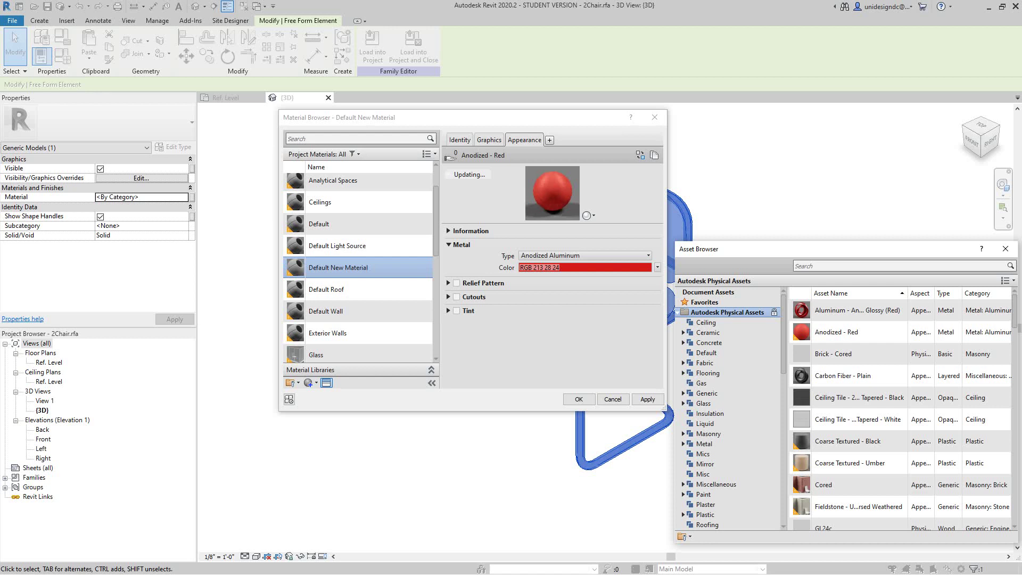
# Enable Use Render Appearance for the new material's shading, assign the material to the chair solid and deselect it.
pyautogui.click(488, 140)
pyautogui.click(521, 165)
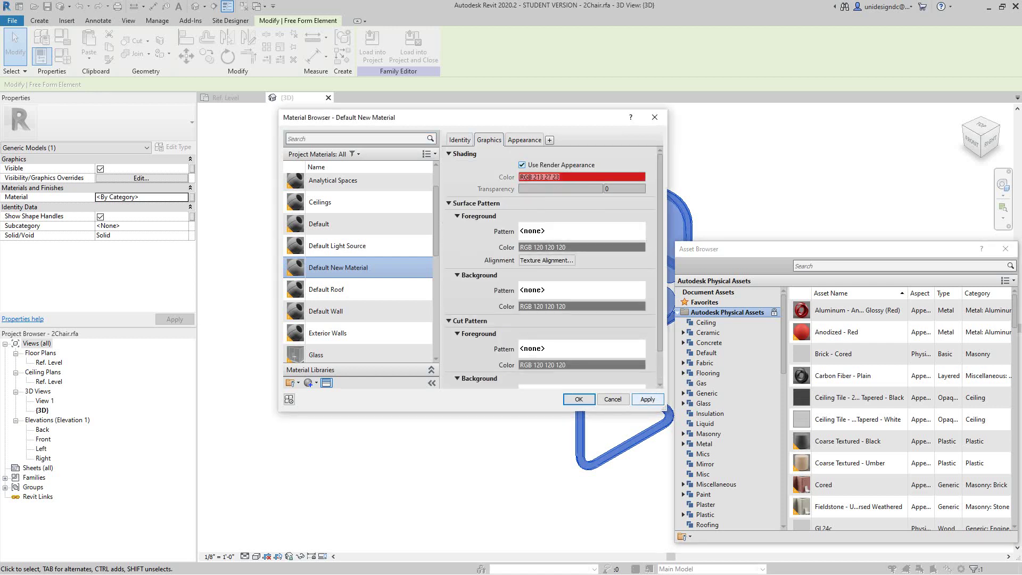
pyautogui.click(646, 398)
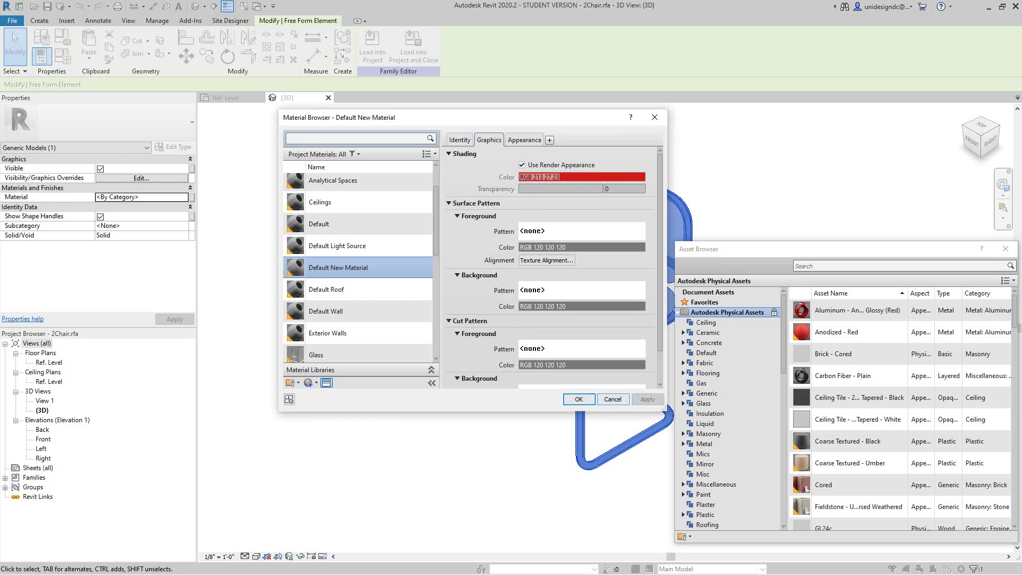
pyautogui.scroll(-1, 358, 261)
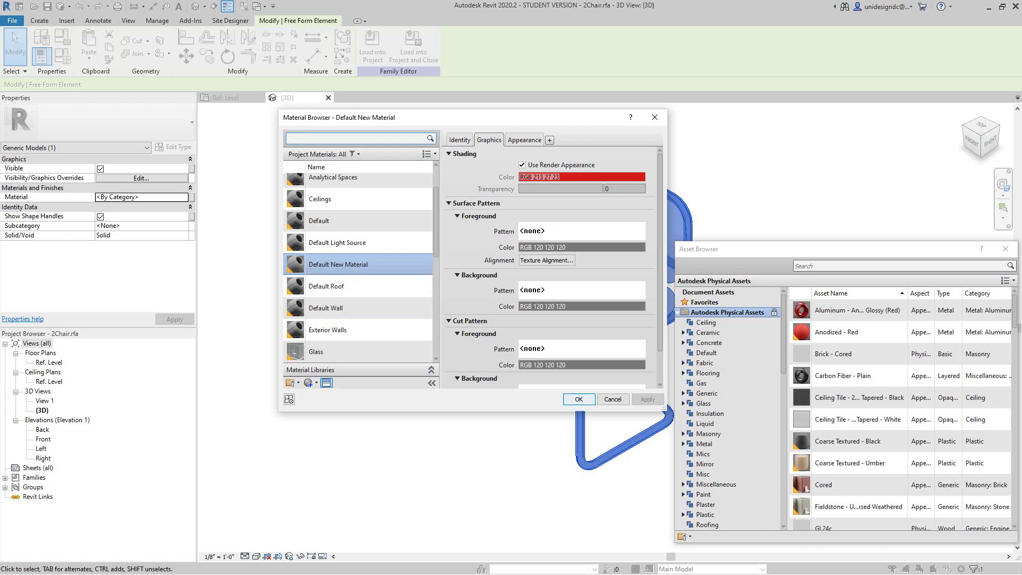
pyautogui.click(578, 398)
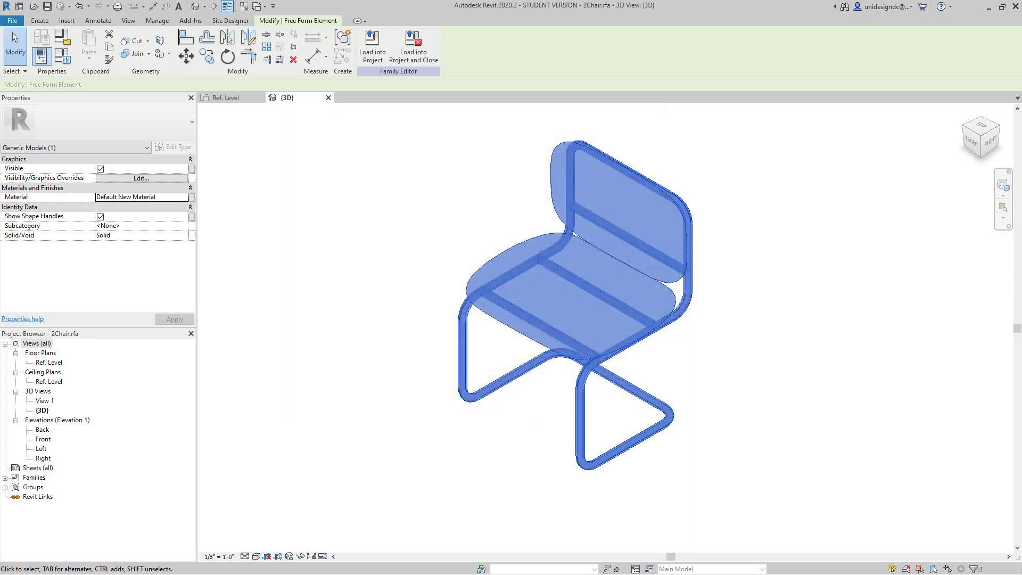
pyautogui.press('Escape')
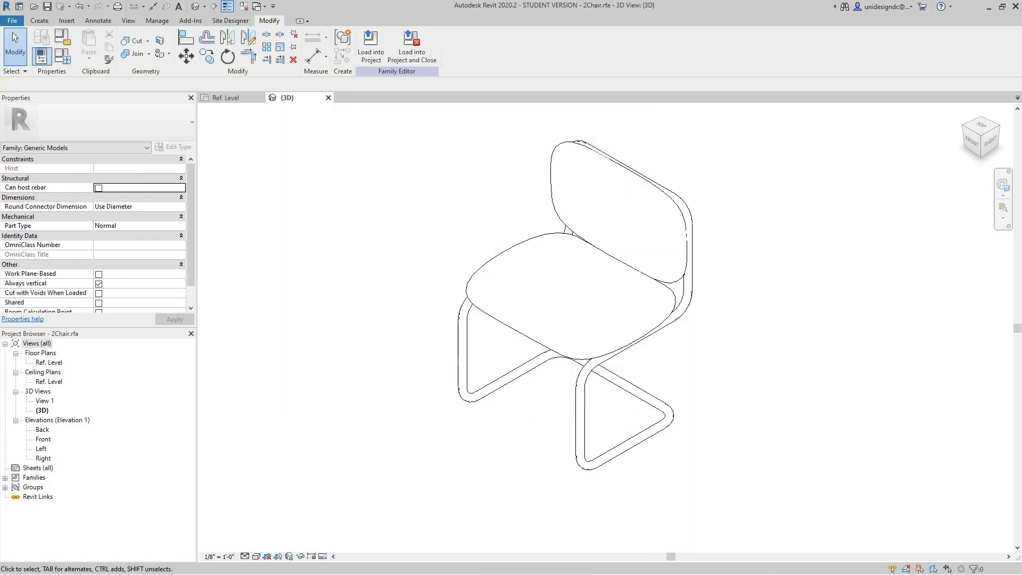
# Show the family's 3D view in Consistent Colors, switch it to Realistic, and inspect the chair.
pyautogui.click(256, 556)
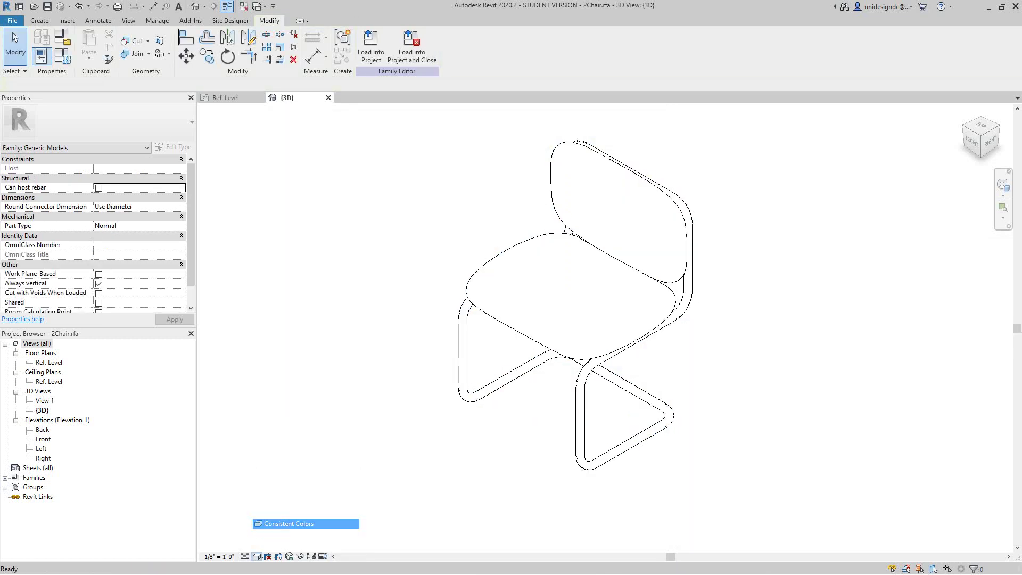
pyautogui.click(282, 524)
pyautogui.click(256, 556)
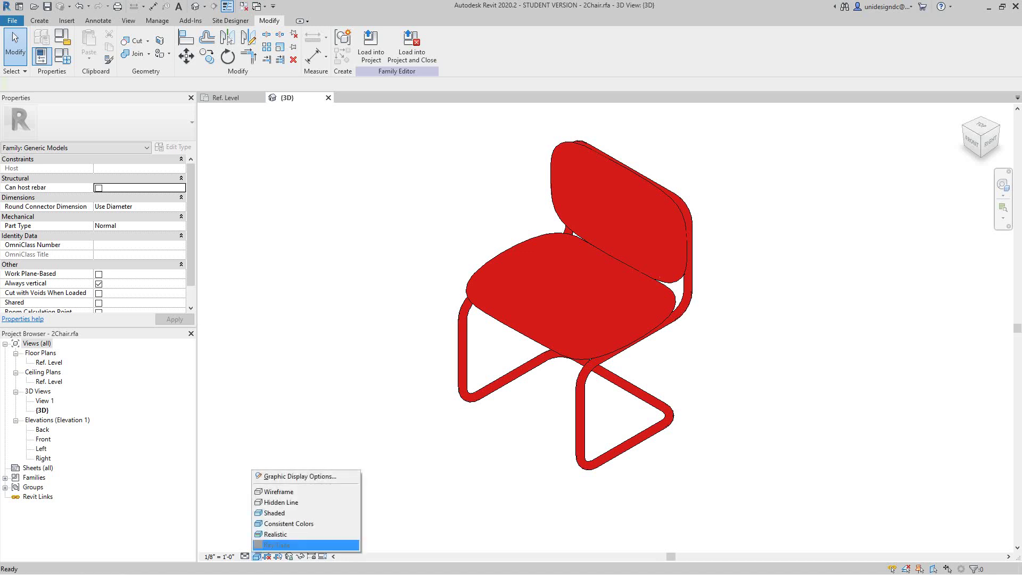
pyautogui.click(275, 534)
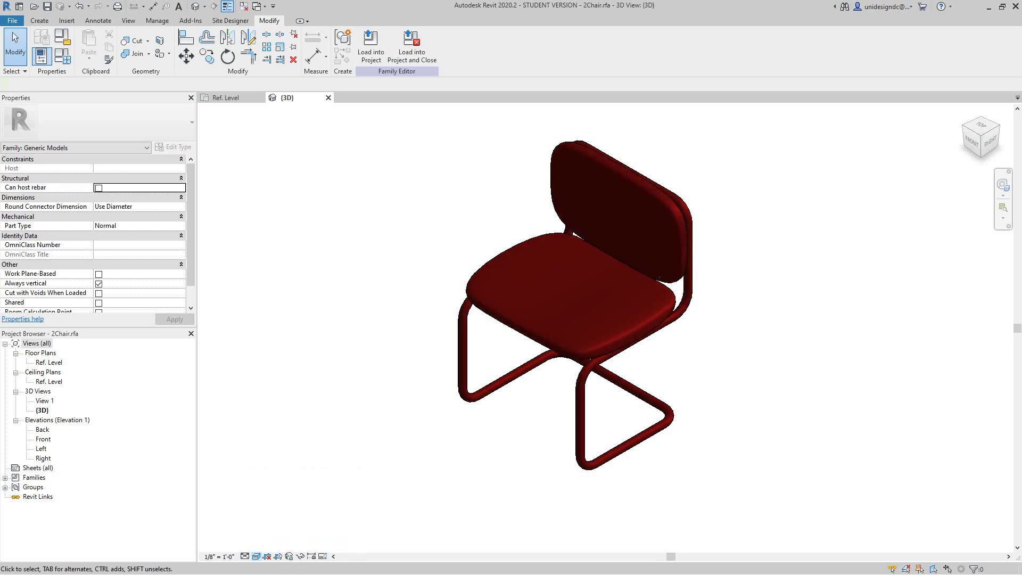
pyautogui.moveTo(574, 305)
pyautogui.keyDown('shift'); pyautogui.mouseDown(button='middle')
pyautogui.moveTo(548, 298)
pyautogui.moveTo(478, 240)
pyautogui.moveTo(543, 303)
pyautogui.moveTo(577, 297)
pyautogui.mouseUp(button='middle'); pyautogui.keyUp('shift')
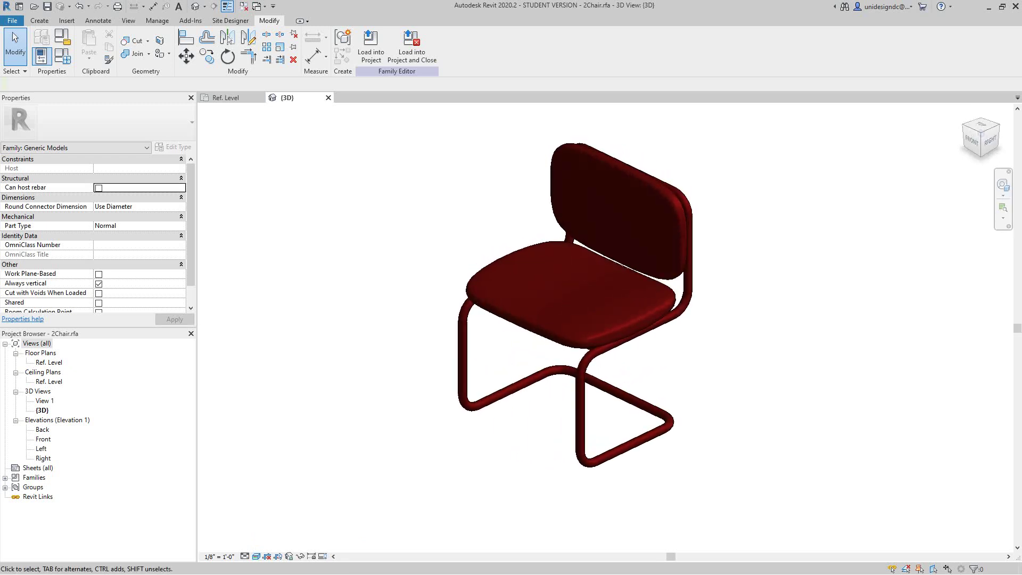
pyautogui.scroll(-1, 765, 239)
pyautogui.moveTo(765, 239); pyautogui.dragTo(757, 270, button='middle')
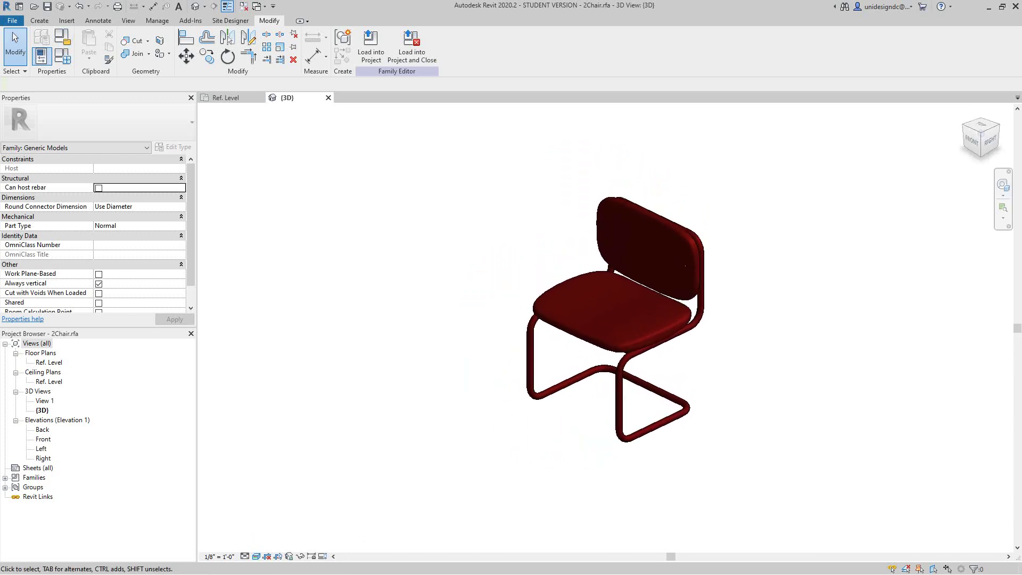
# Create a new project from the Architectural Template.
pyautogui.click(12, 20)
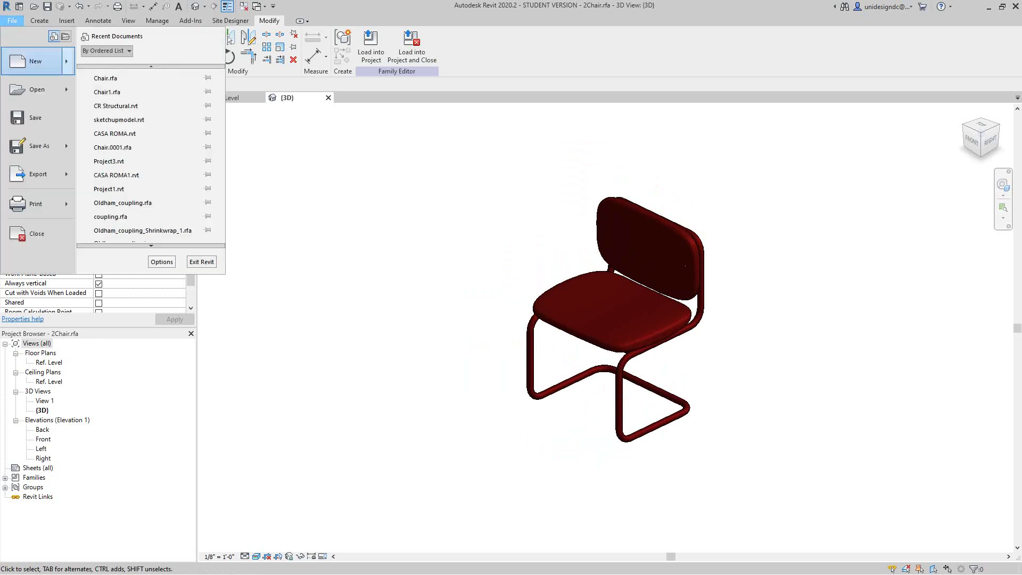
pyautogui.moveTo(35, 61)
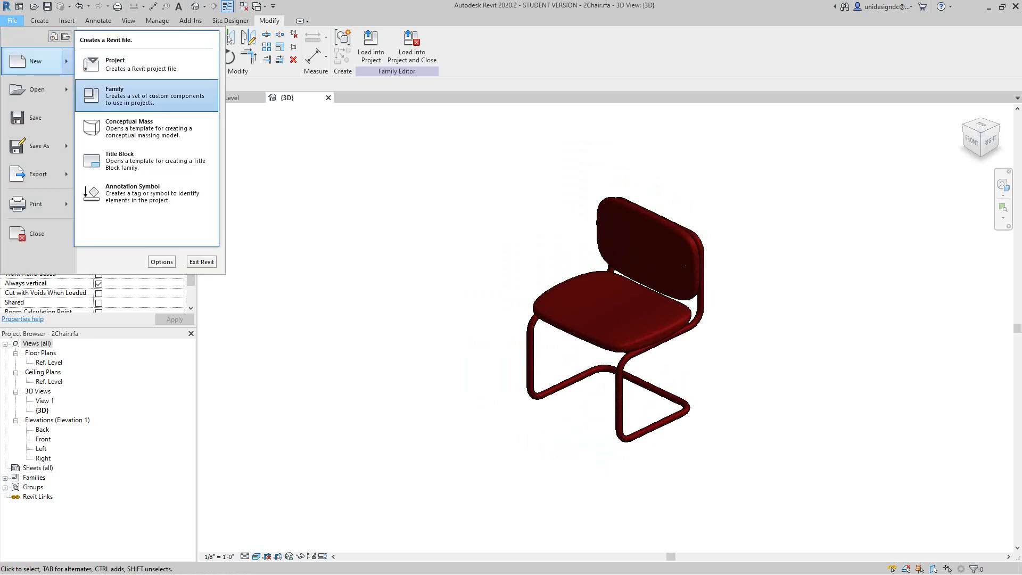
pyautogui.click(122, 64)
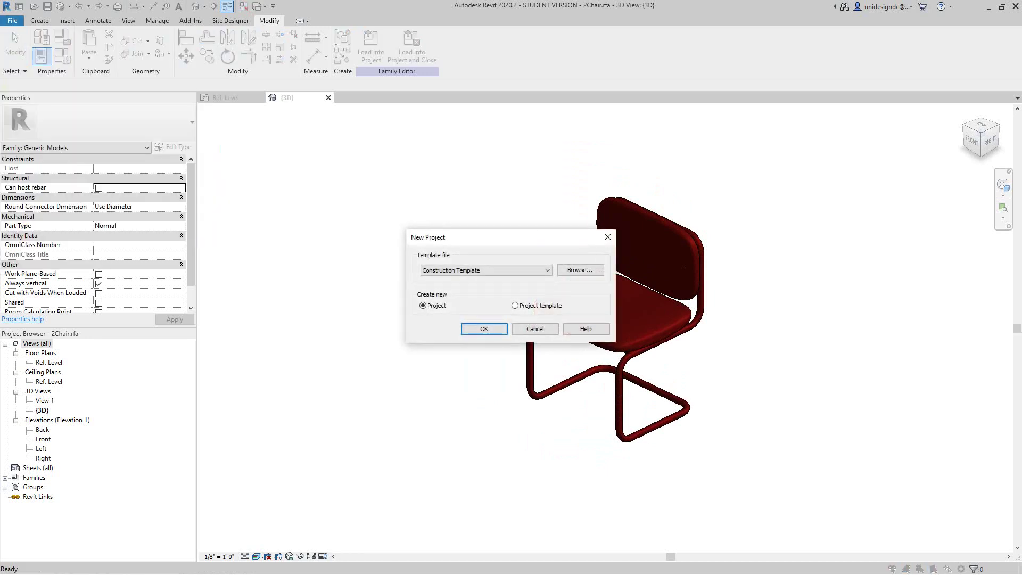
pyautogui.click(485, 270)
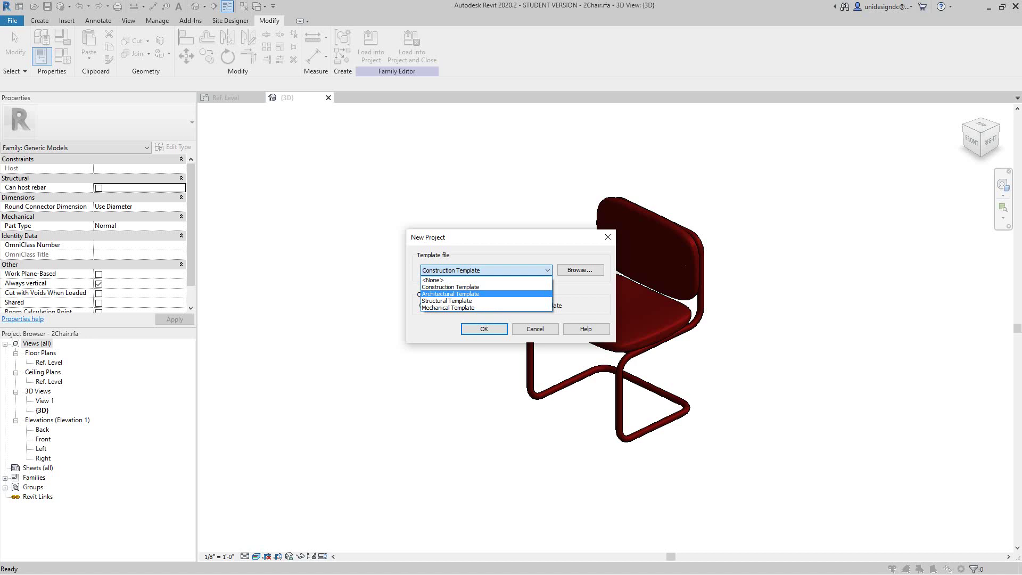
pyautogui.click(450, 293)
pyautogui.click(483, 329)
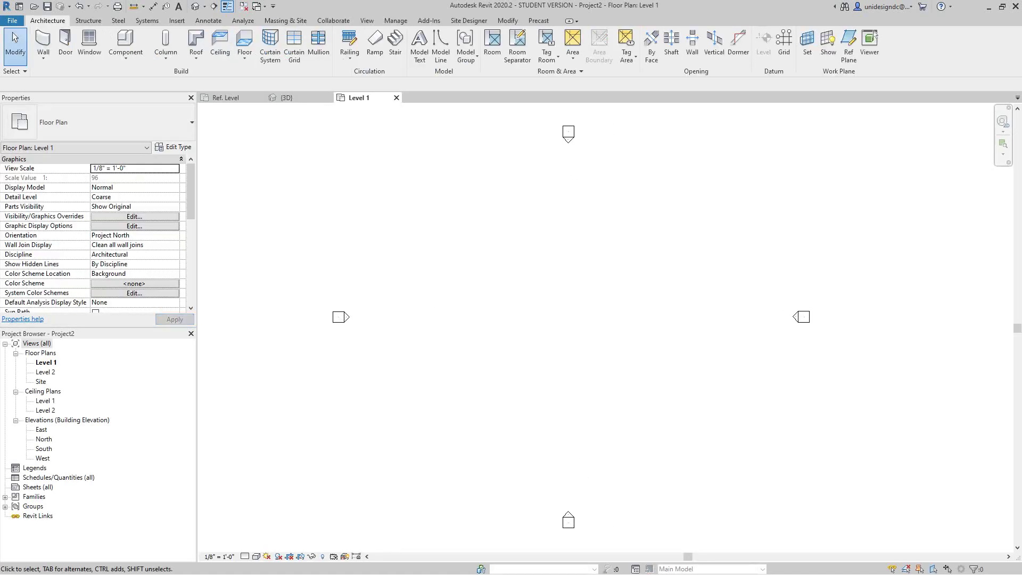
# Tile the open views and fit all four elevation markers inside the Level 1 plan.
pyautogui.press('w')
pyautogui.press('t')
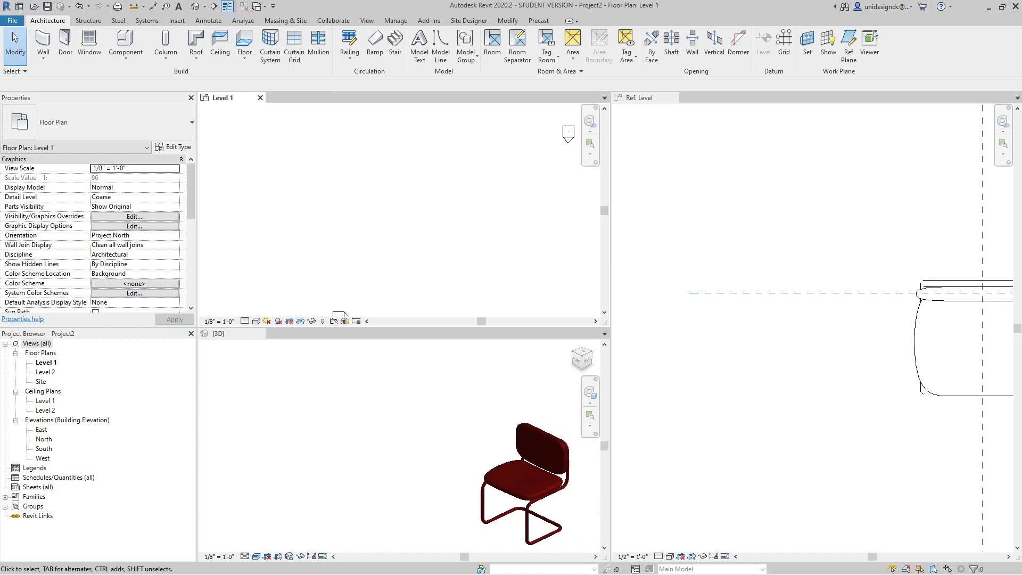
pyautogui.scroll(-1, 446, 425)
pyautogui.scroll(-5, 425, 217)
pyautogui.moveTo(461, 243); pyautogui.dragTo(411, 209, button='middle')
pyautogui.scroll(2, 411, 209)
# Load the 2Chair family into the new project and place one instance between the elevation markers on Level 1.
pyautogui.click(429, 413)
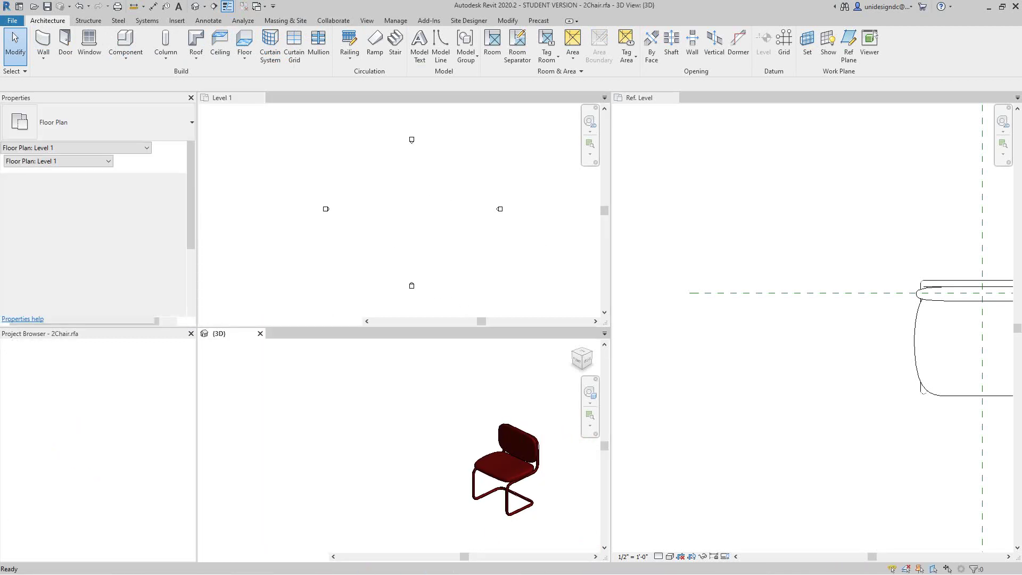
pyautogui.scroll(-3, 428, 413)
pyautogui.scroll(2, 418, 415)
pyautogui.moveTo(501, 431); pyautogui.dragTo(434, 434, button='middle')
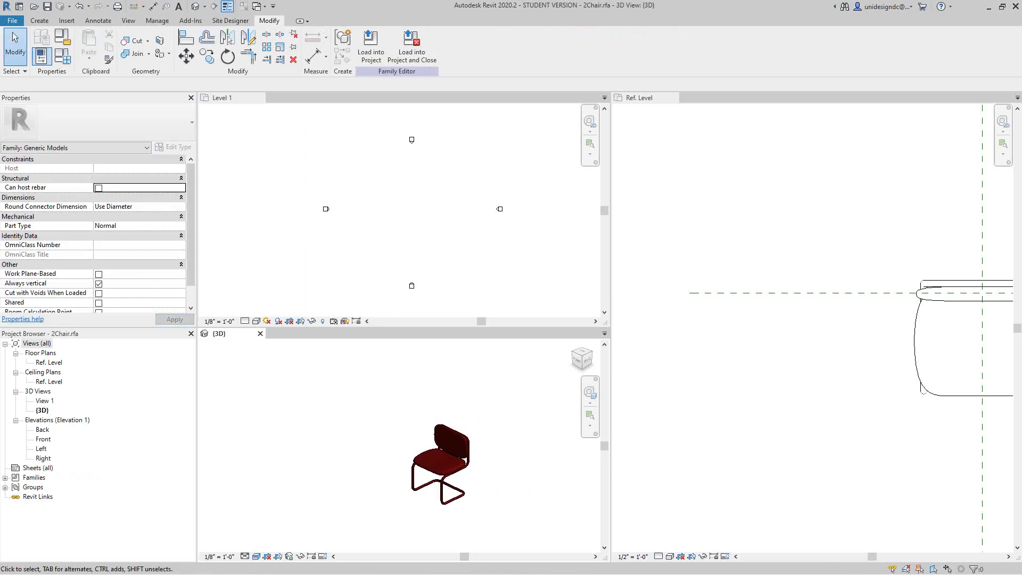
pyautogui.click(371, 46)
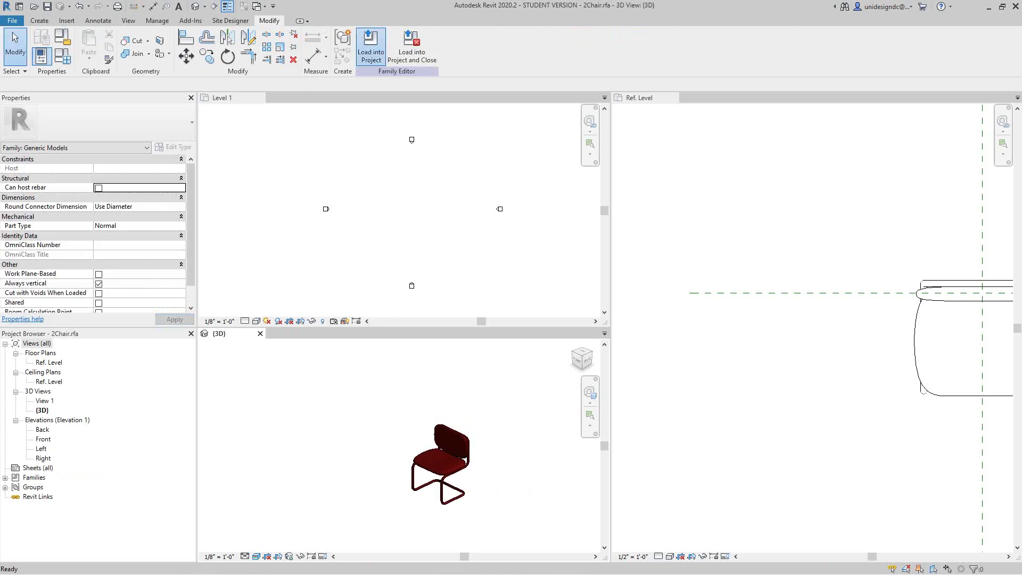
pyautogui.click(371, 51)
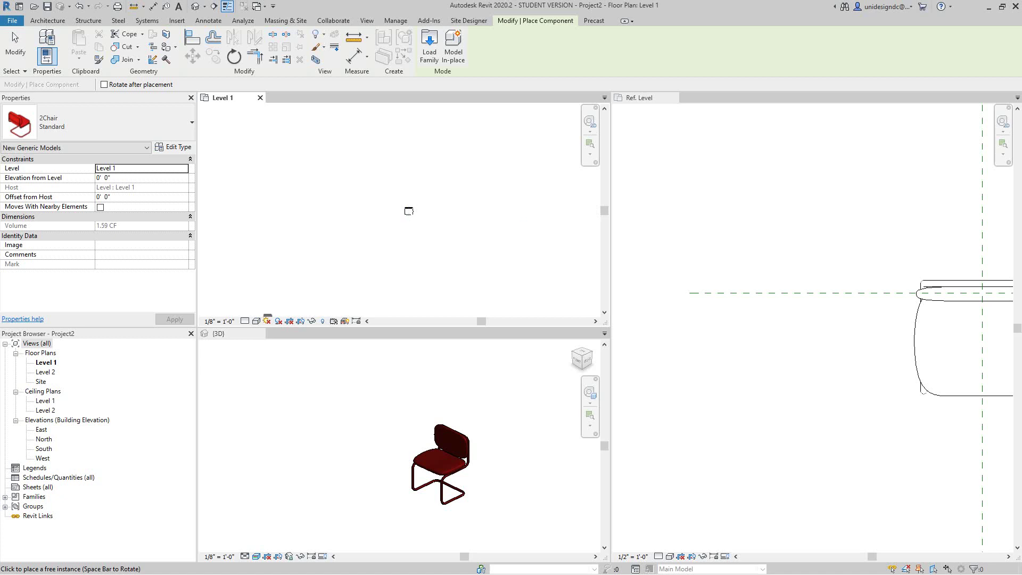
pyautogui.press('Escape')
# Set the Level 1 plan to Fine detail level and the Consistent Colors visual style.
pyautogui.click(245, 320)
pyautogui.click(256, 309)
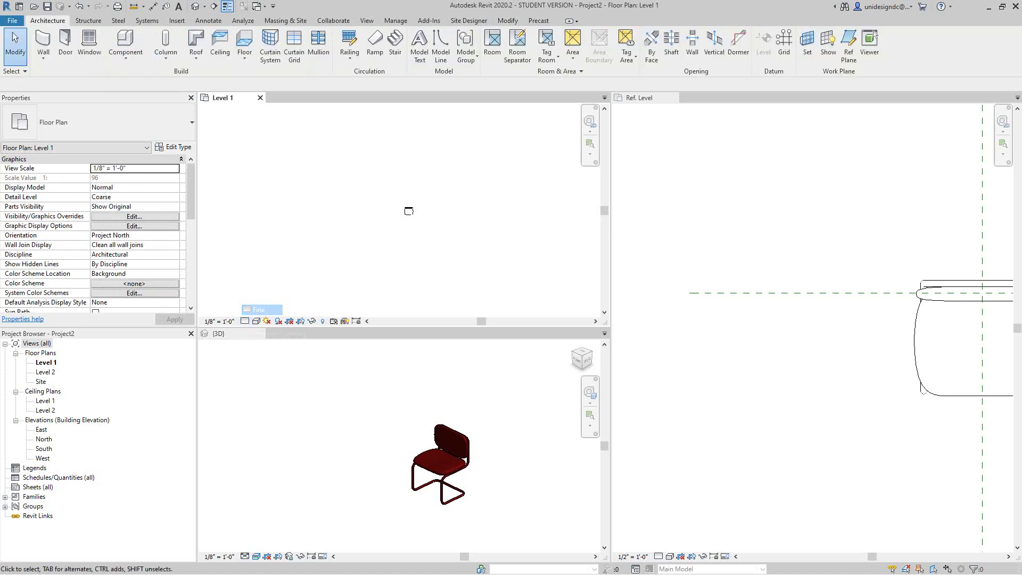
pyautogui.click(256, 321)
pyautogui.click(282, 289)
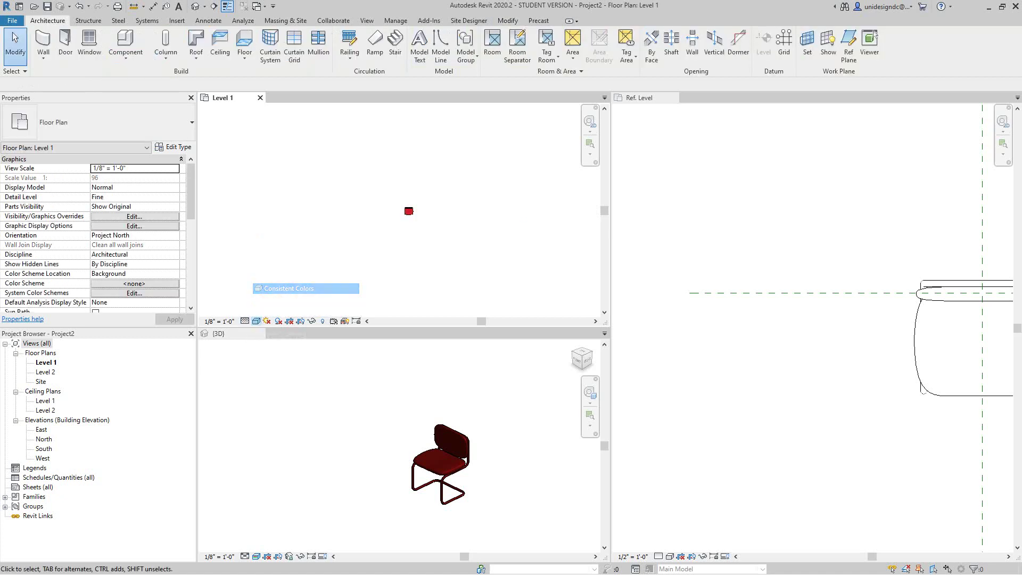
pyautogui.scroll(2, 407, 181)
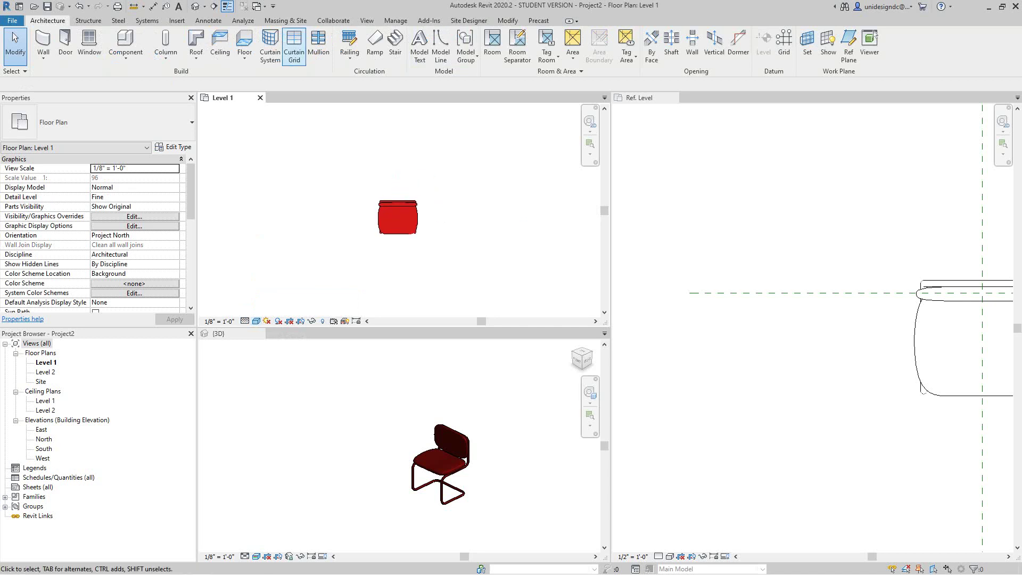
# Open the project's default 3D view and set its visual style to Realistic to inspect the placed chair.
pyautogui.click(195, 6)
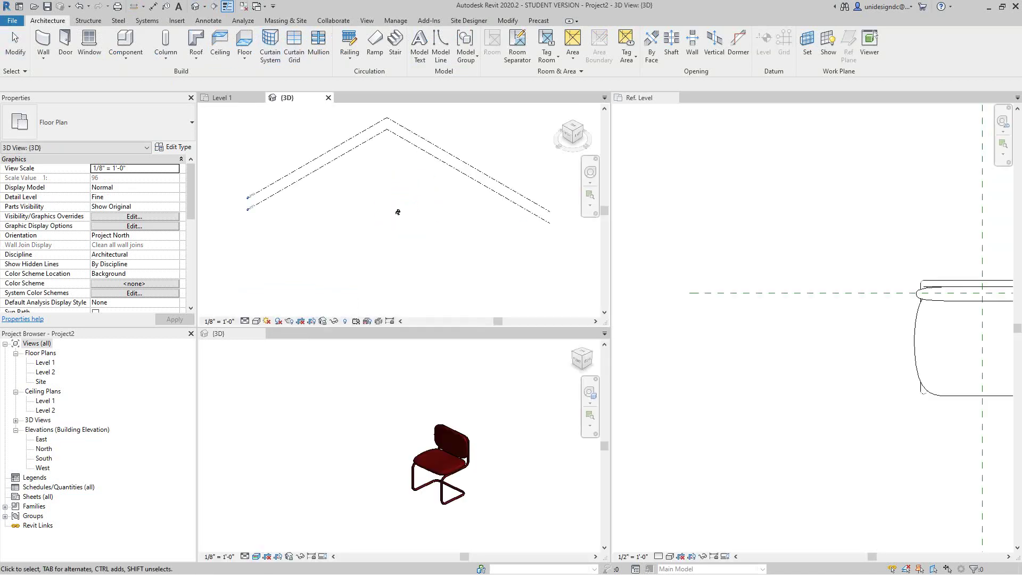
pyautogui.scroll(-5, 404, 208)
pyautogui.scroll(2, 406, 208)
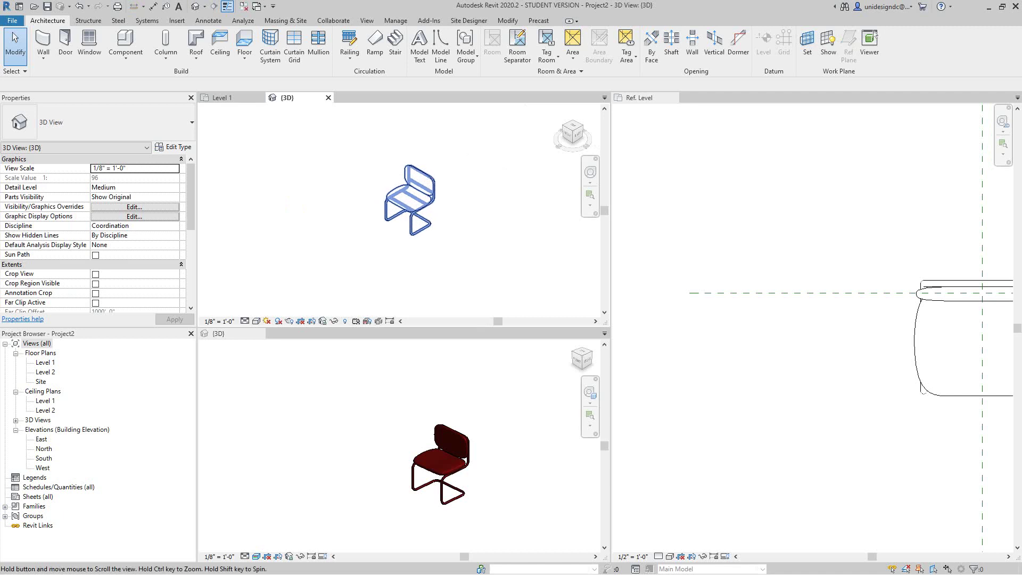
pyautogui.click(256, 321)
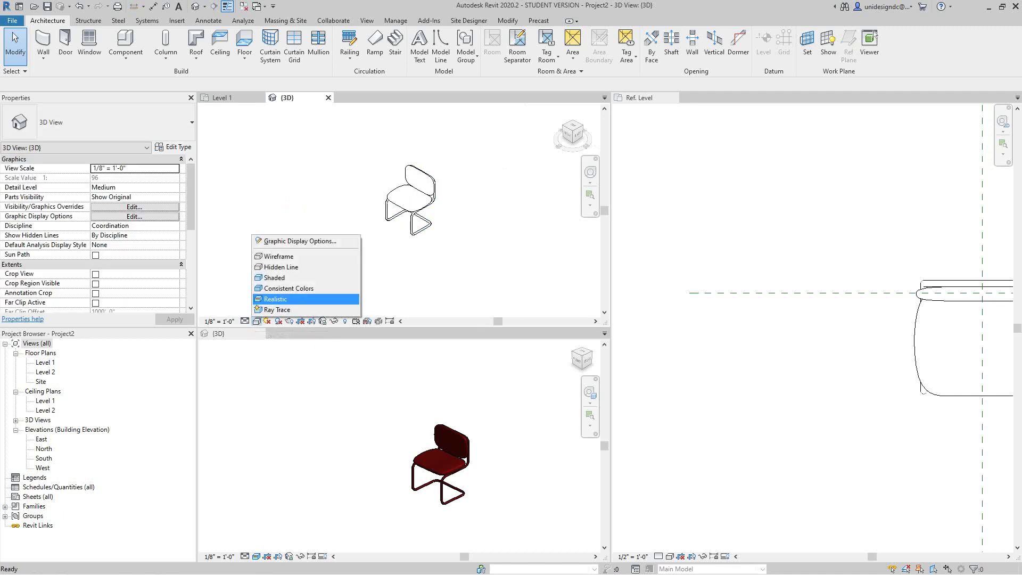
pyautogui.click(287, 299)
pyautogui.scroll(5, 420, 202)
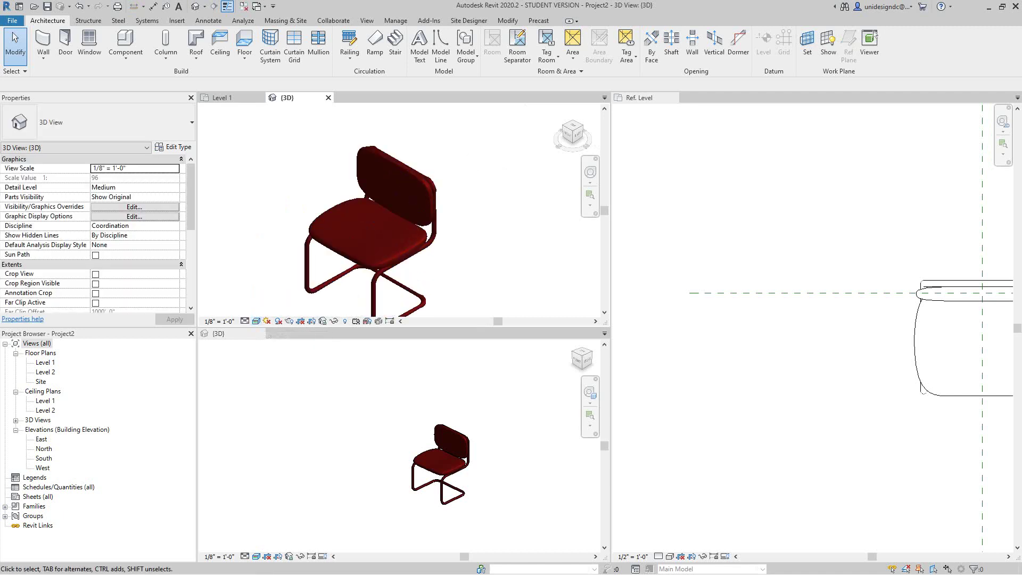
pyautogui.scroll(-5, 431, 219)
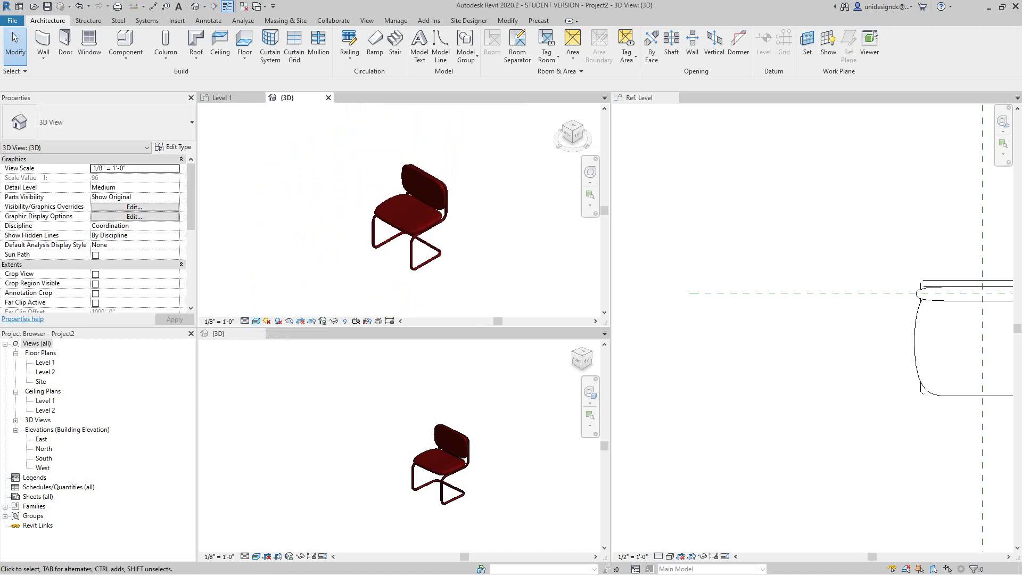
# Move the placed chair to a different spot in the project's 3D view and deselect it.
pyautogui.moveTo(439, 218); pyautogui.dragTo(334, 208)
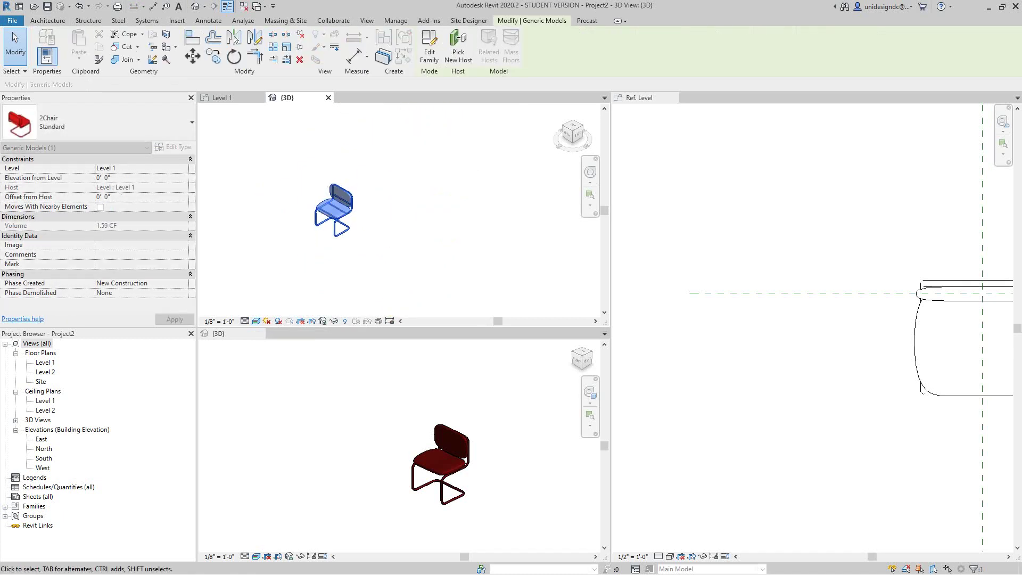
pyautogui.press('Escape')
pyautogui.scroll(-2, 464, 243)
pyautogui.moveTo(464, 243); pyautogui.dragTo(461, 248, button='middle')
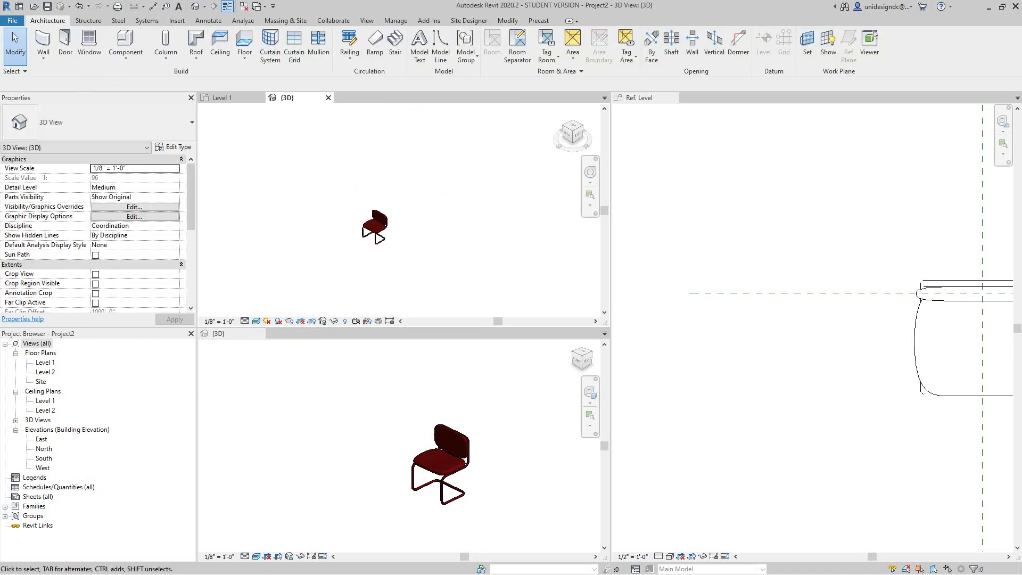